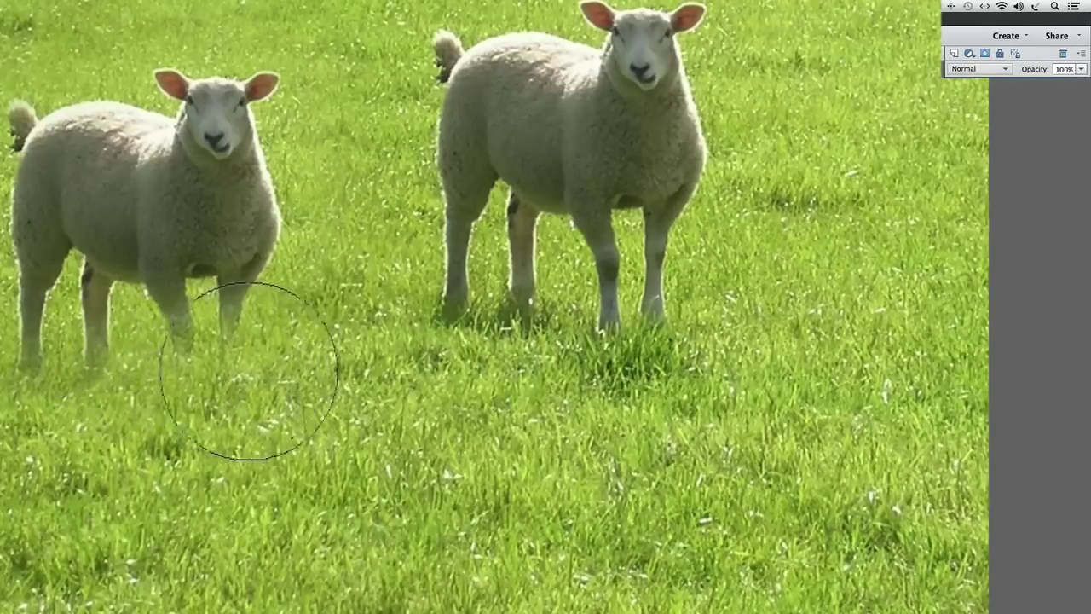
# Clone the front legs of the duplicated sheep and the grass around its feet onto the cloning layer
pyautogui.click(204, 358)
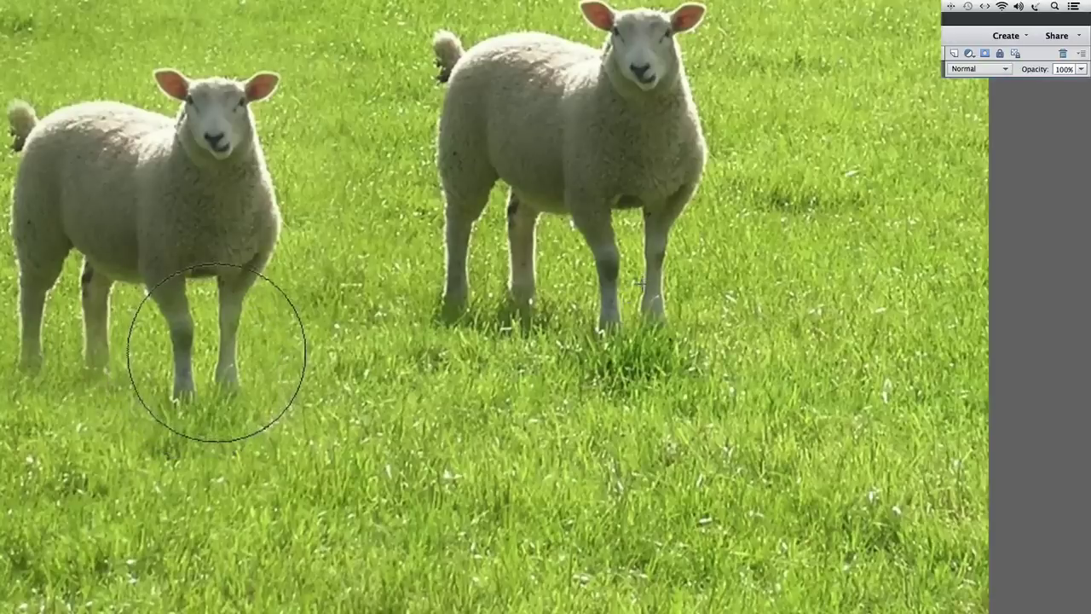
pyautogui.moveTo(235, 382); pyautogui.dragTo(198, 398)
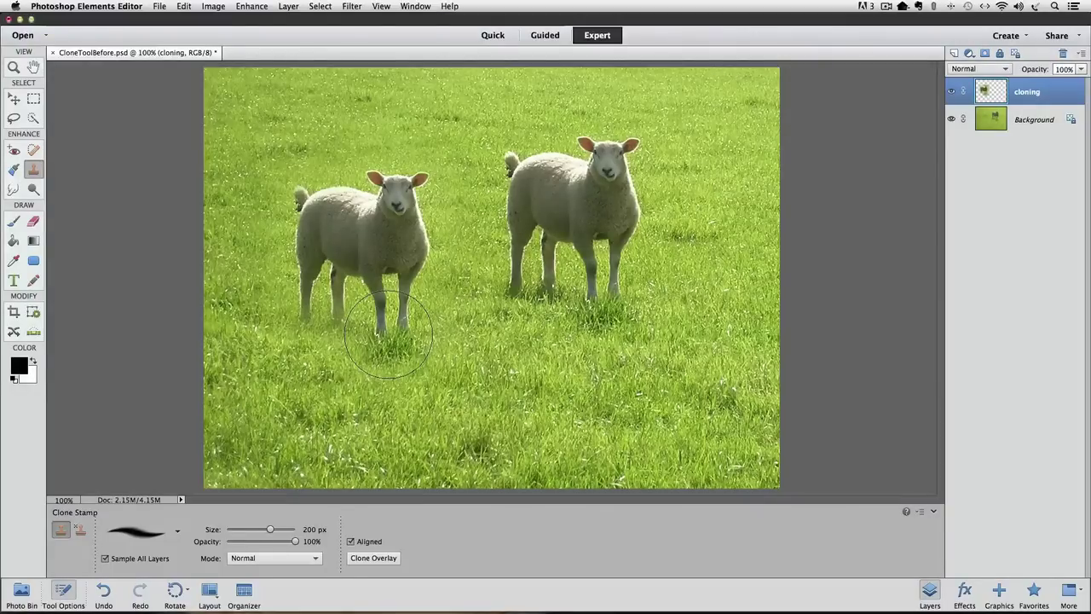
# Turn off Aligned sampling for the Clone Stamp, hide the cloning layer and add a new empty layer
pyautogui.click(491, 499)
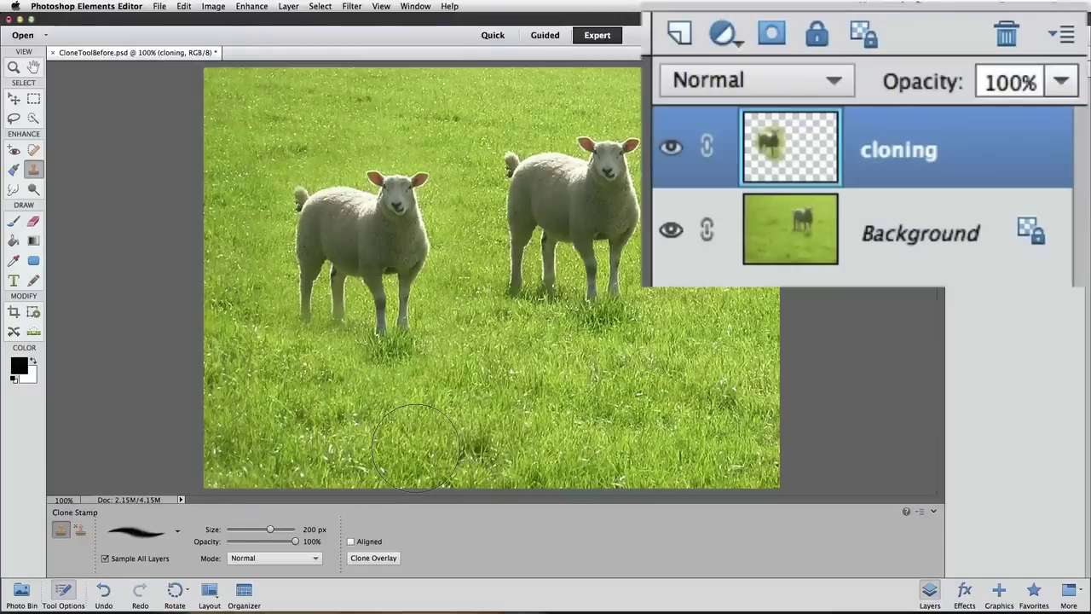
pyautogui.click(934, 101)
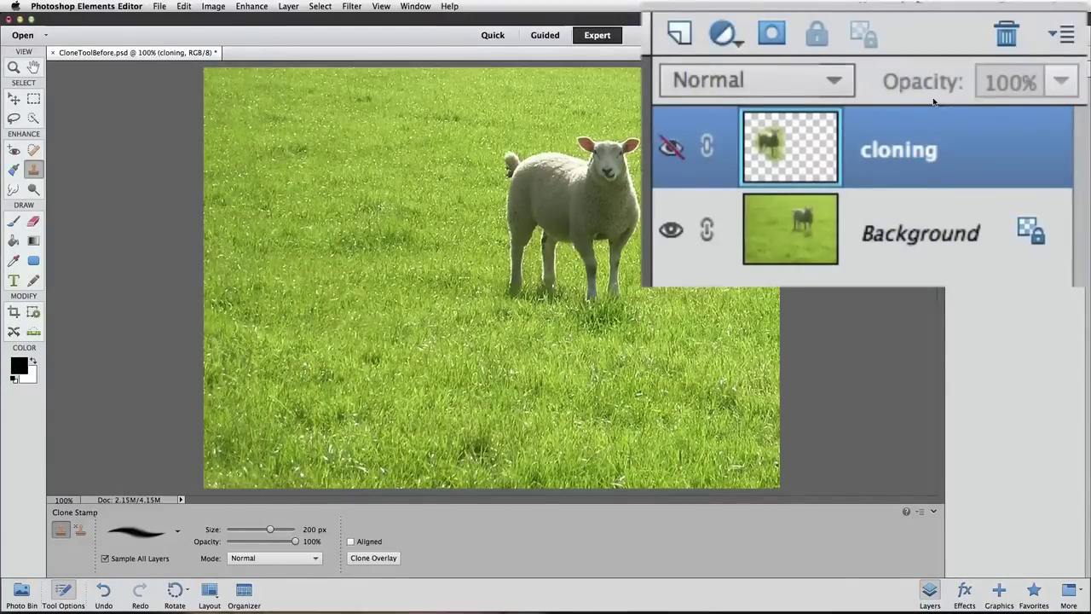
pyautogui.click(678, 34)
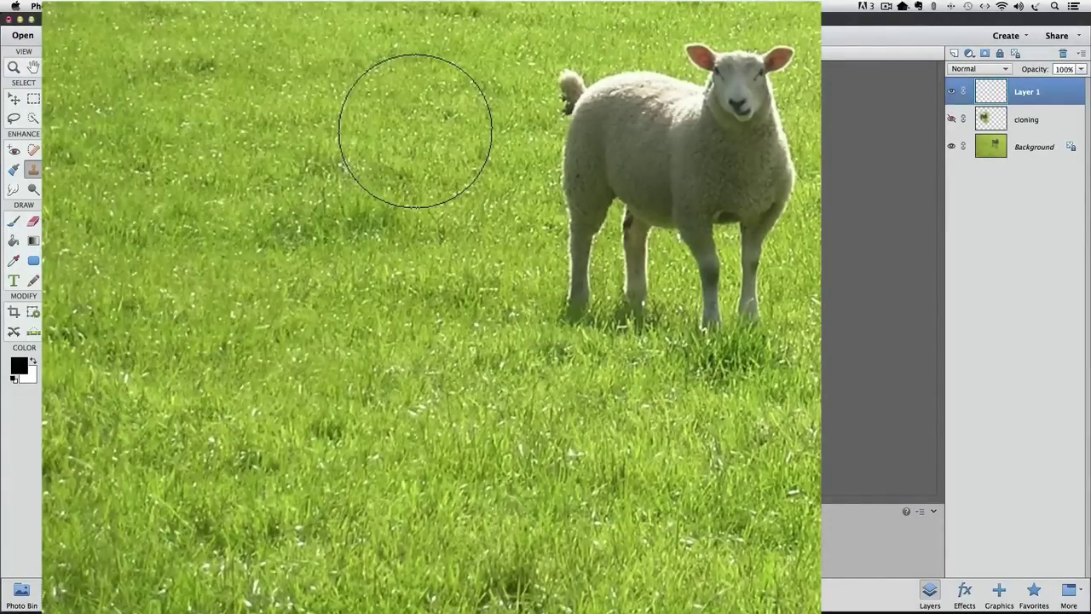
# Clone a partial sheep beside the original and a second one lower in the grass, starting from the same sample point
pyautogui.moveTo(415, 131)
pyautogui.mouseDown()
pyautogui.moveTo(381, 147)
pyautogui.moveTo(416, 197)
pyautogui.moveTo(368, 147)
pyautogui.moveTo(337, 149)
pyautogui.moveTo(357, 172)
pyautogui.moveTo(396, 175)
pyautogui.moveTo(397, 206)
pyautogui.moveTo(407, 175)
pyautogui.moveTo(409, 221)
pyautogui.moveTo(387, 224)
pyautogui.moveTo(399, 270)
pyautogui.mouseUp()
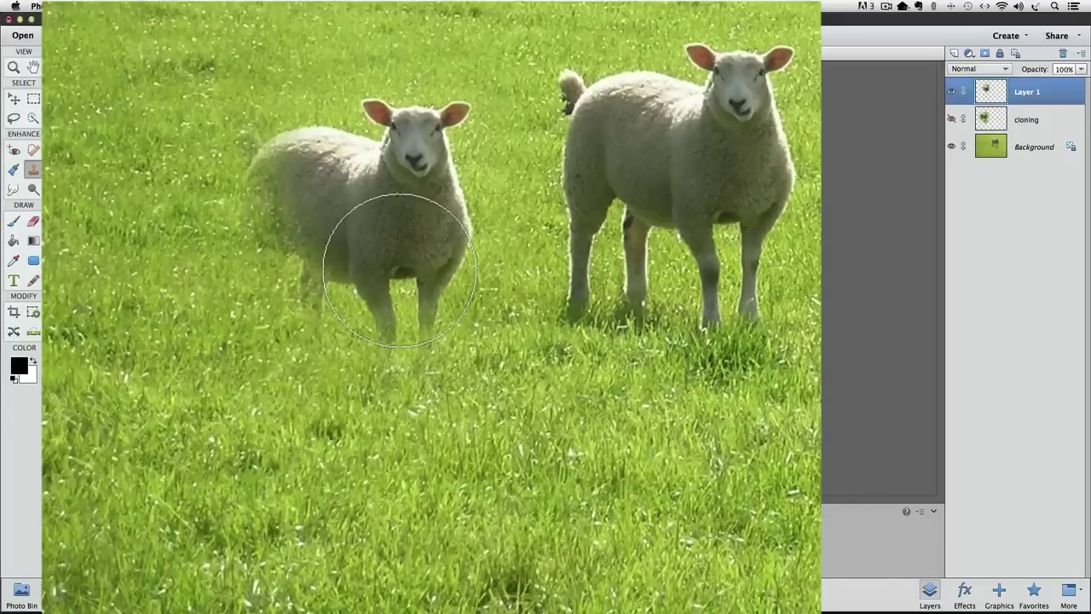
pyautogui.click(240, 305)
pyautogui.moveTo(236, 312)
pyautogui.mouseDown()
pyautogui.moveTo(245, 359)
pyautogui.moveTo(229, 339)
pyautogui.moveTo(210, 341)
pyautogui.moveTo(219, 349)
pyautogui.moveTo(205, 340)
pyautogui.moveTo(200, 385)
pyautogui.moveTo(240, 343)
pyautogui.mouseUp()
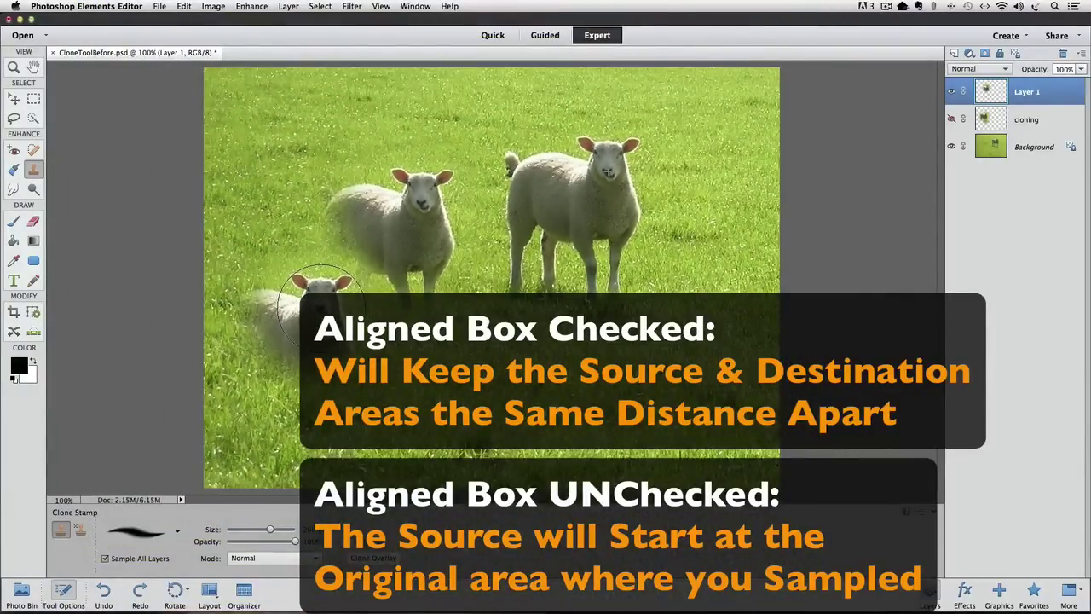
pyautogui.click(320, 307)
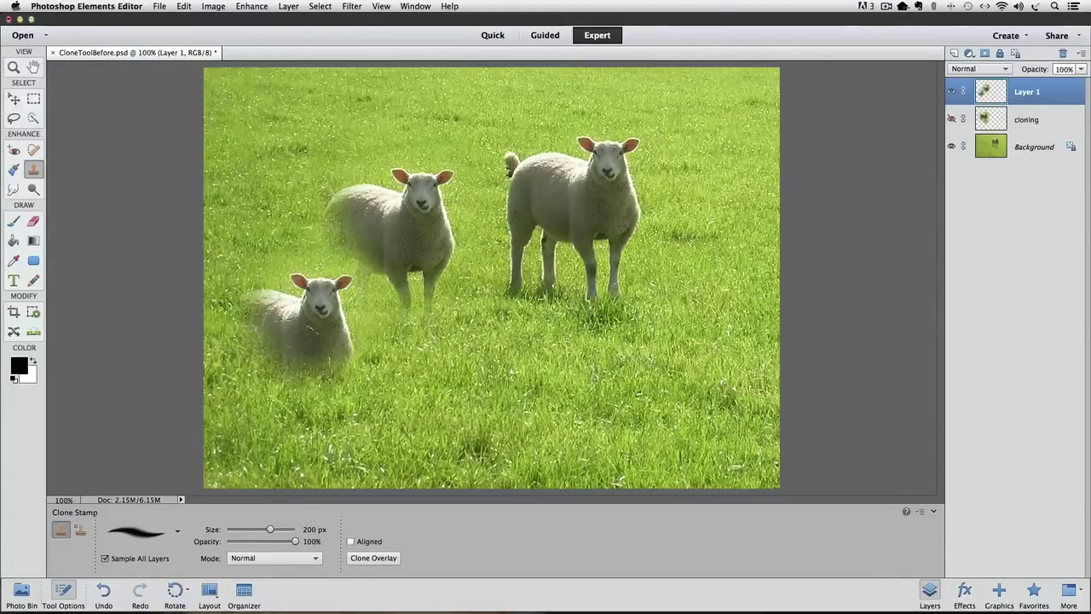
# Turn Aligned sampling back on and delete Layer 1 with its test clones
pyautogui.click(351, 543)
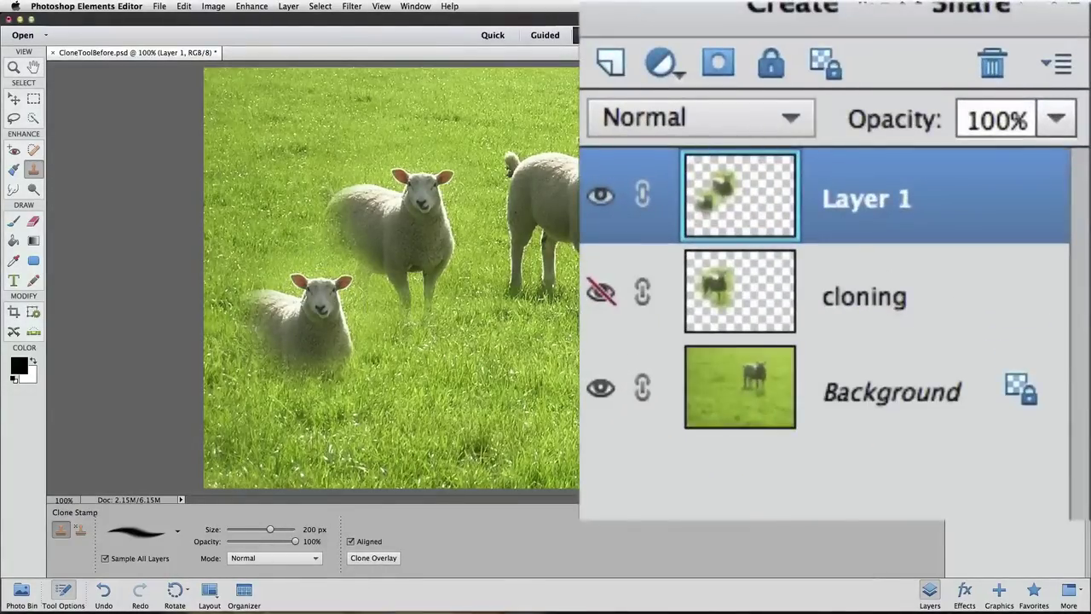
pyautogui.moveTo(975, 196)
pyautogui.mouseDown()
pyautogui.moveTo(974, 96)
pyautogui.moveTo(994, 56)
pyautogui.mouseUp()
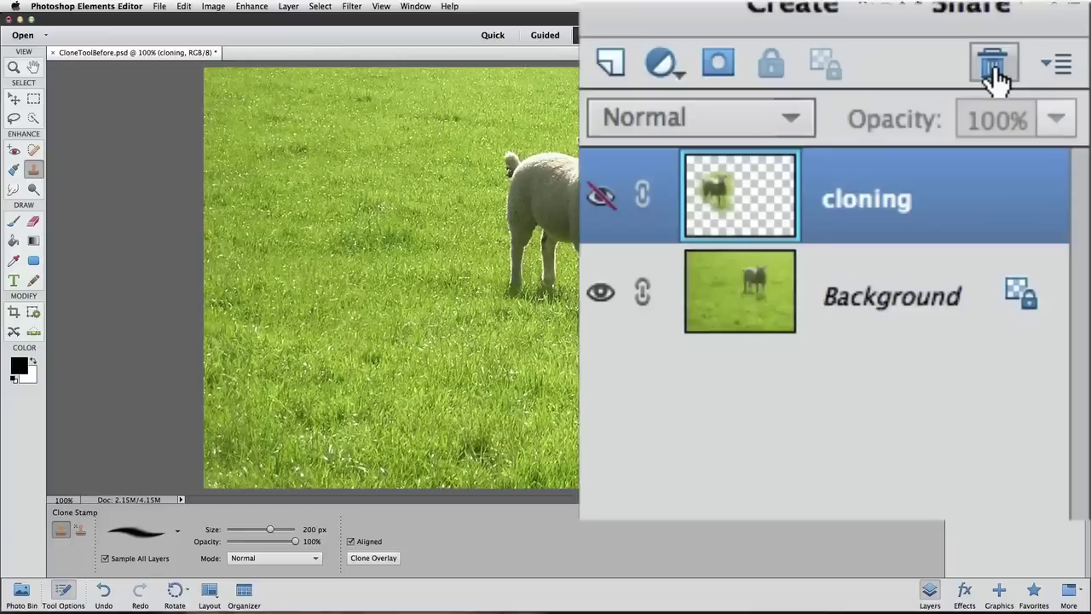
# Add a new layer and choose the hard-edged 19 px brush from the Default Brushes set
pyautogui.click(605, 64)
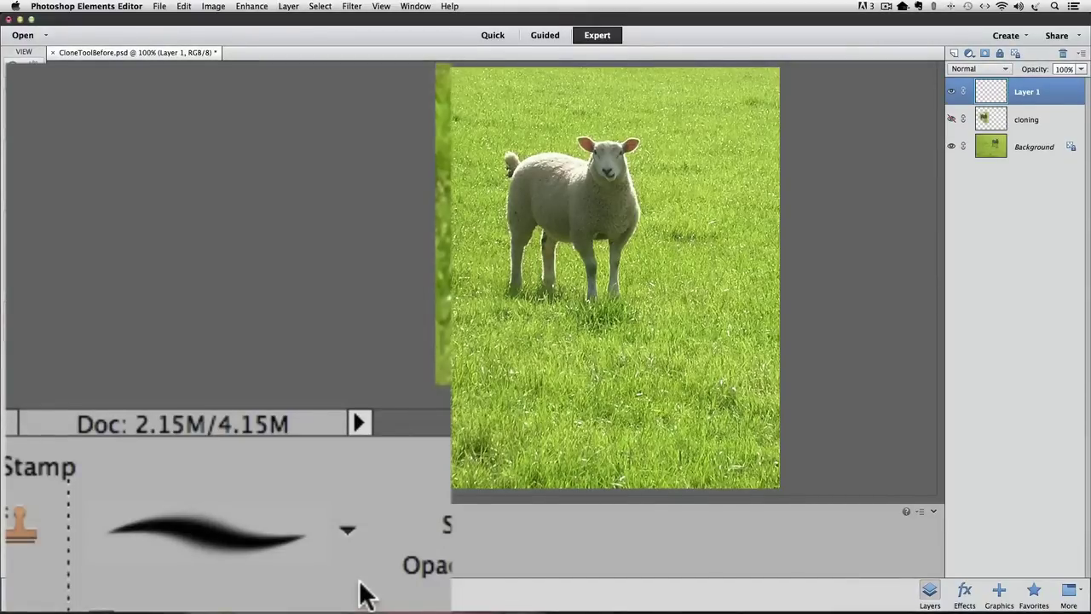
pyautogui.click(260, 533)
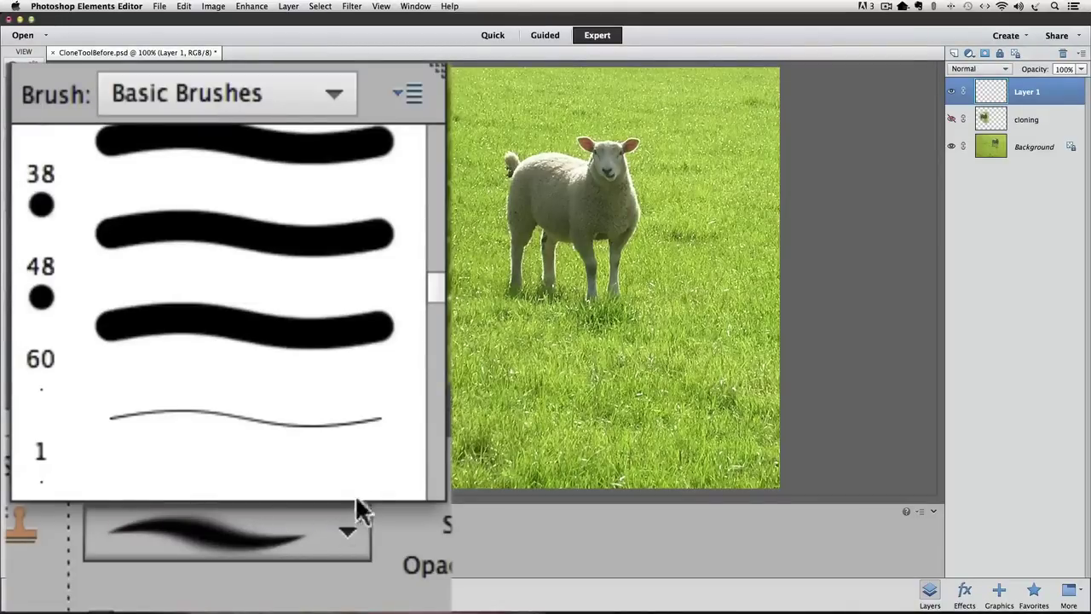
pyautogui.moveTo(437, 287); pyautogui.dragTo(448, 128)
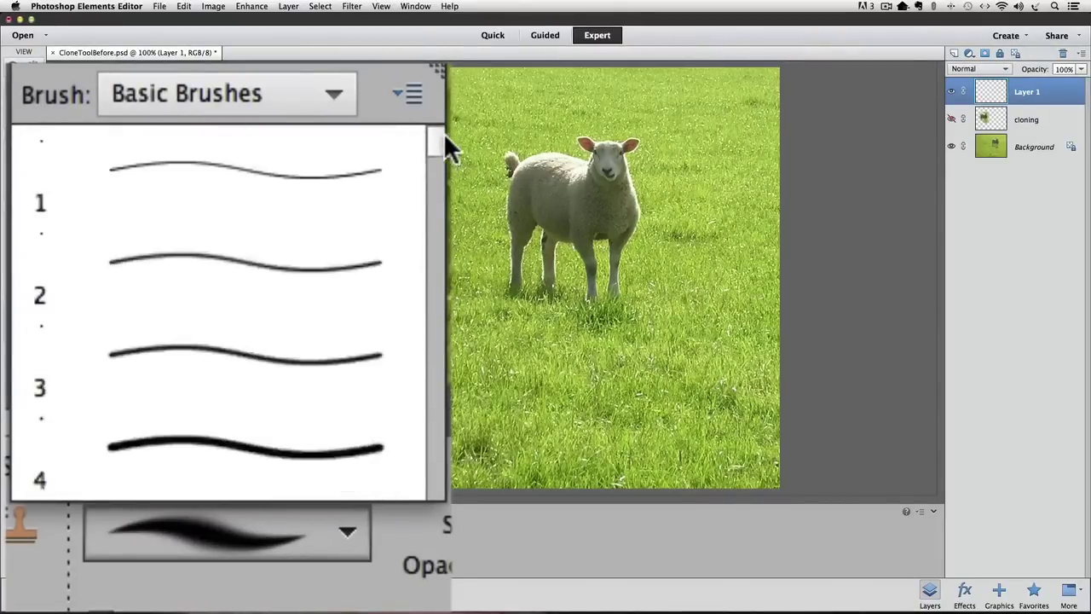
pyautogui.click(312, 112)
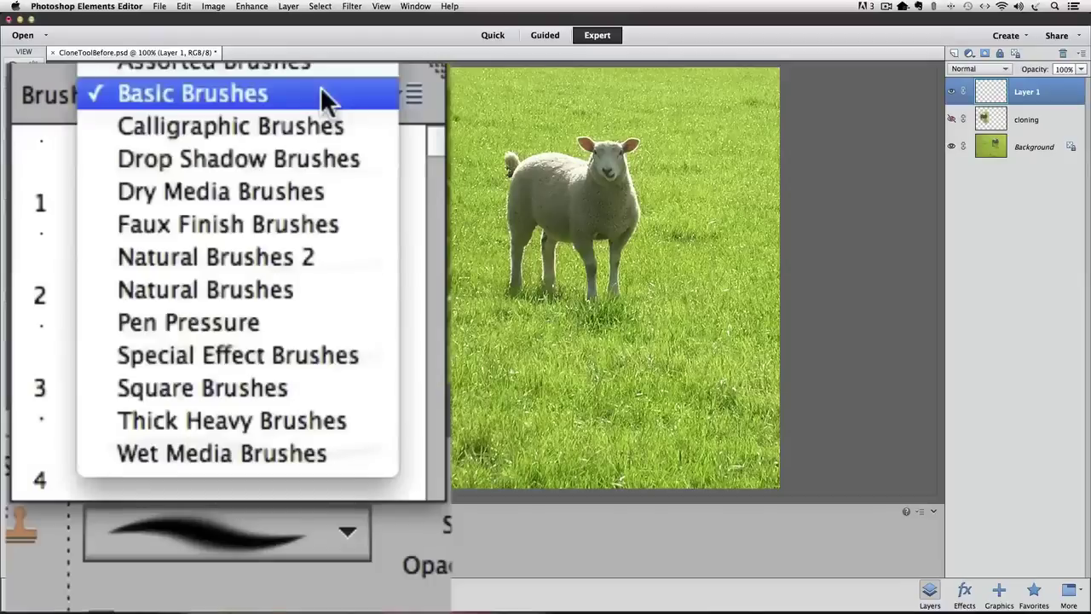
pyautogui.click(156, 383)
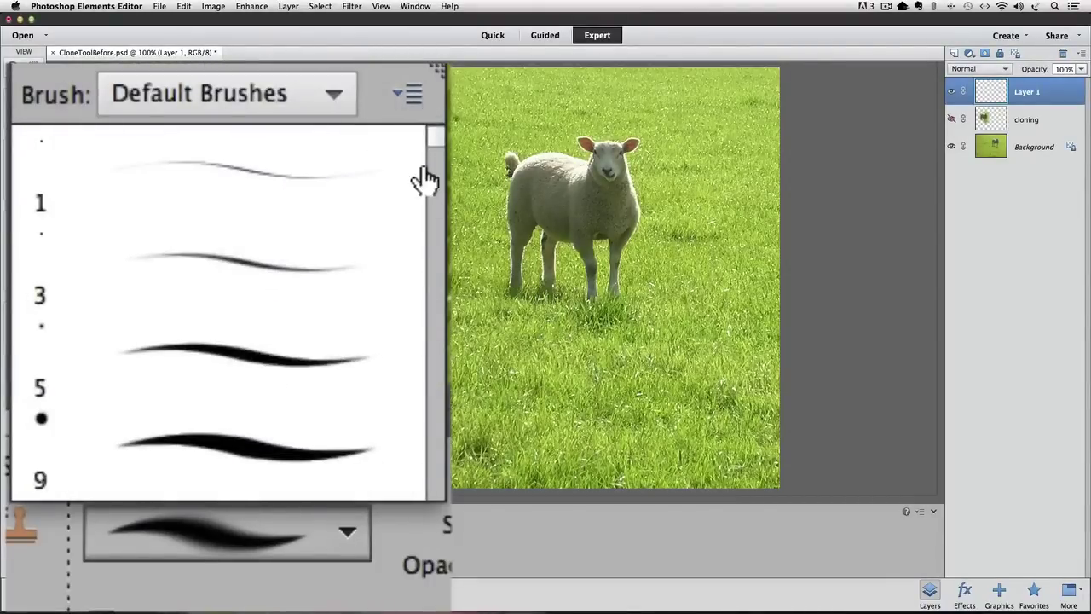
pyautogui.moveTo(436, 134); pyautogui.dragTo(433, 185)
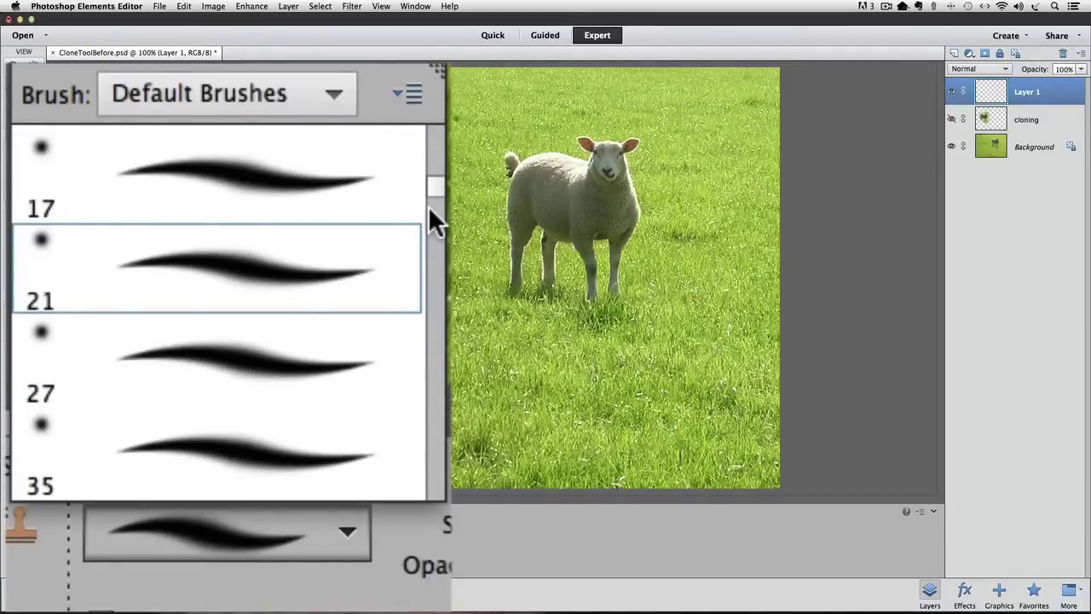
pyautogui.moveTo(437, 191); pyautogui.dragTo(438, 151)
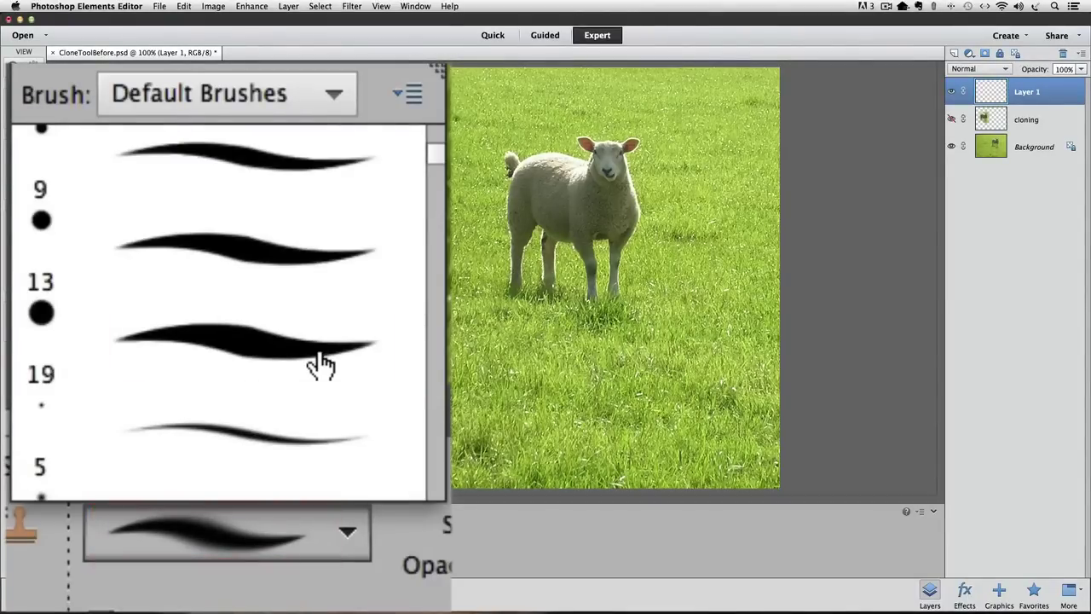
pyautogui.click(319, 365)
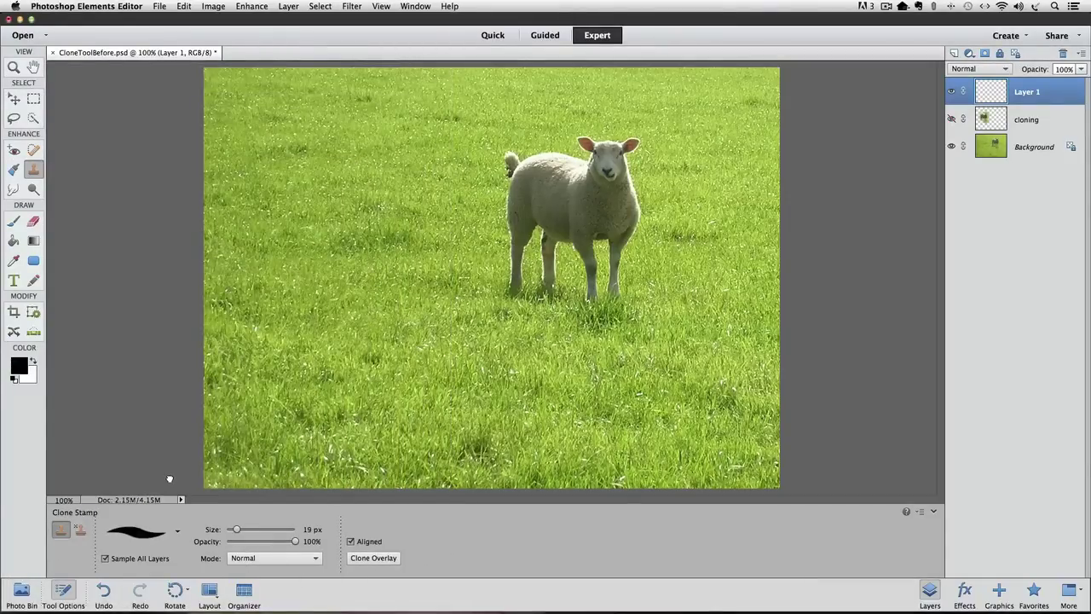
# Enlarge the hard-edged brush to 150 px, sample the sheep's face and stamp one copy in the grass beside the sheep
pyautogui.press(']')
pyautogui.press(']')
pyautogui.press(']')
pyautogui.press(']')
pyautogui.press(']')
pyautogui.press(']')
pyautogui.press(']')
pyautogui.press(']')
pyautogui.press(']')
pyautogui.press(']')
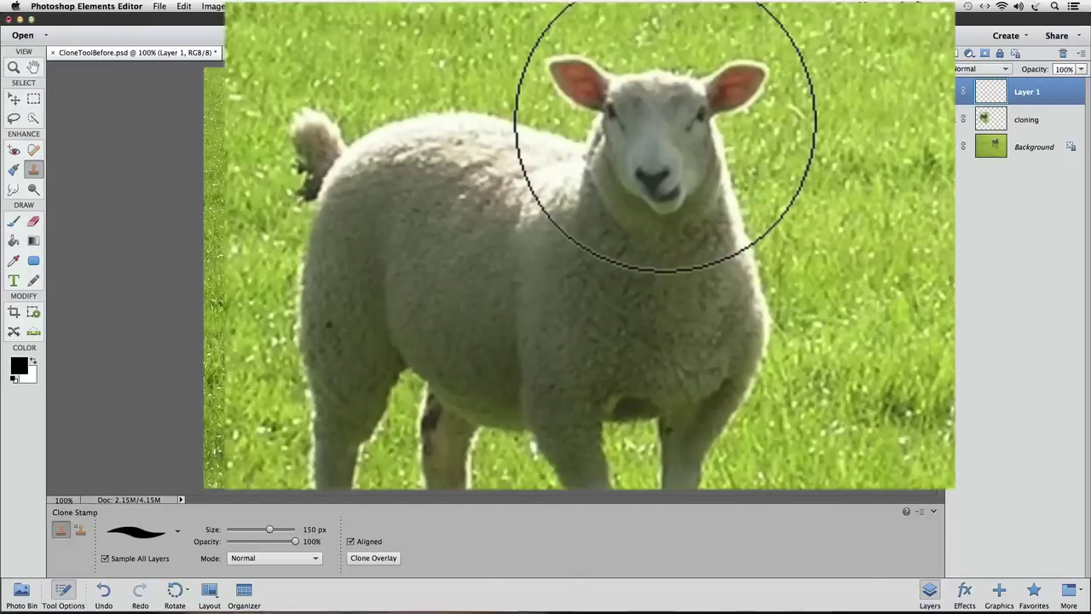
pyautogui.press('alt')
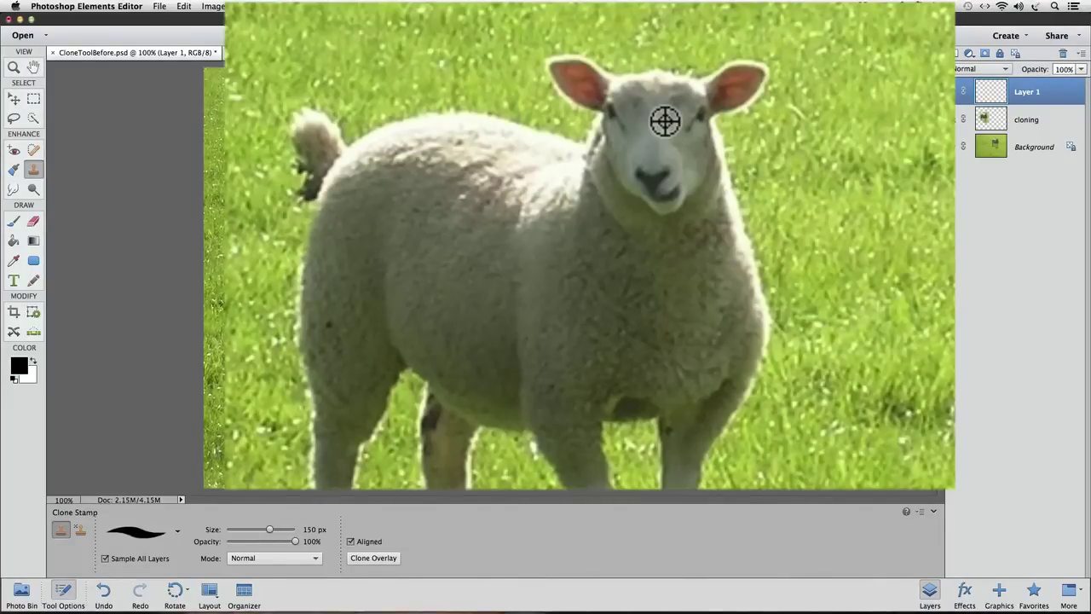
pyautogui.keyDown('alt'); pyautogui.click(665, 121); pyautogui.keyUp('alt')
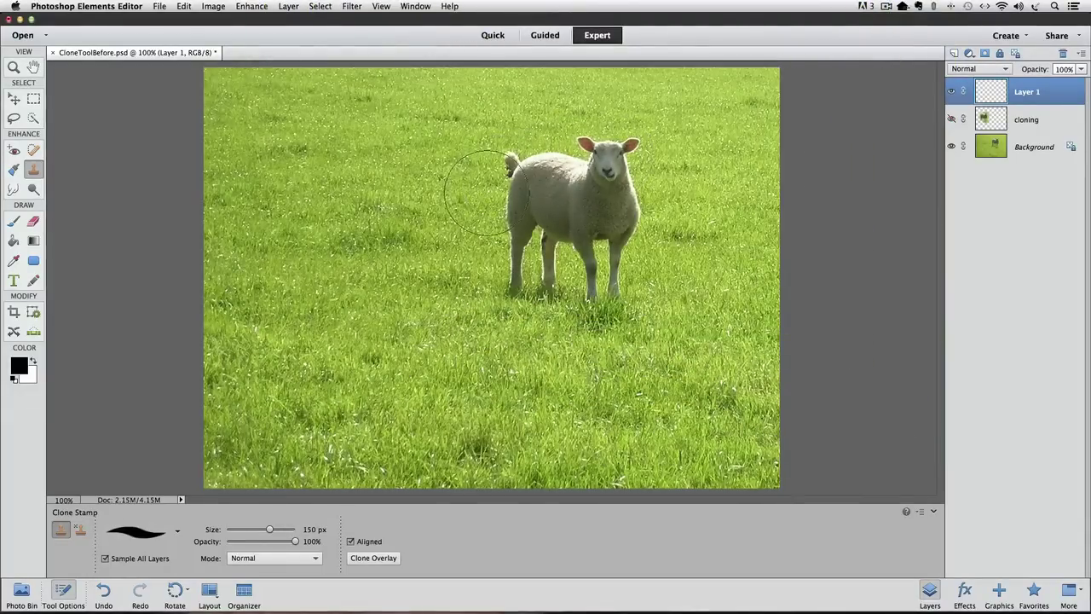
pyautogui.click(378, 278)
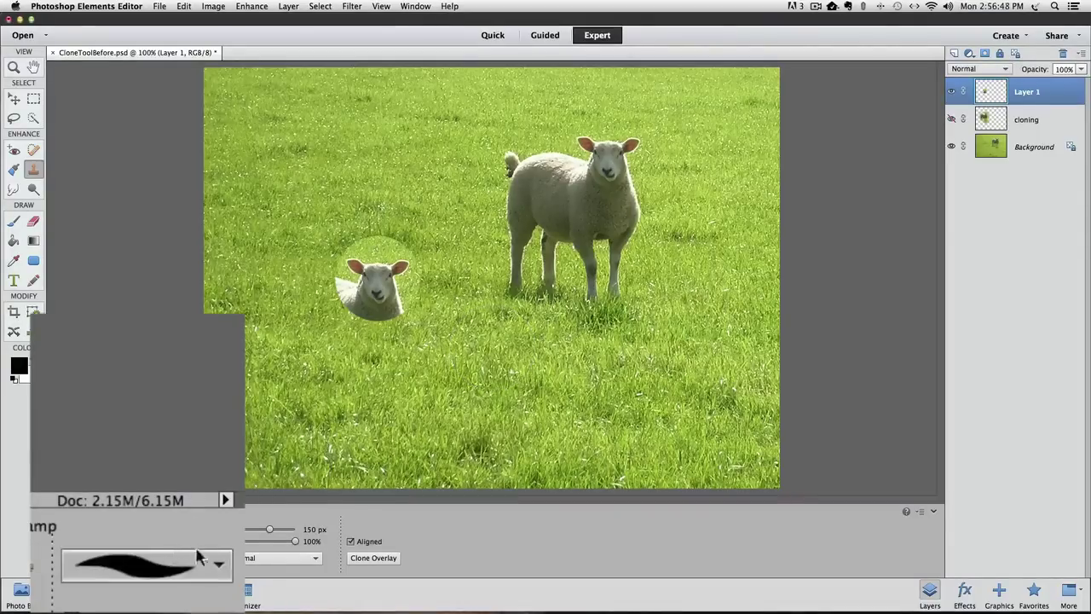
# Switch to a soft-edged brush at 200 px and stamp a second copy of the sheep's face above the first
pyautogui.click(220, 570)
pyautogui.scroll(-3, 204, 516)
pyautogui.click(157, 452)
pyautogui.press(']')
pyautogui.press(']')
pyautogui.press(']')
pyautogui.press(']')
pyautogui.press(']')
pyautogui.press(']')
pyautogui.press(']')
pyautogui.press(']')
pyautogui.press(']')
pyautogui.press(']')
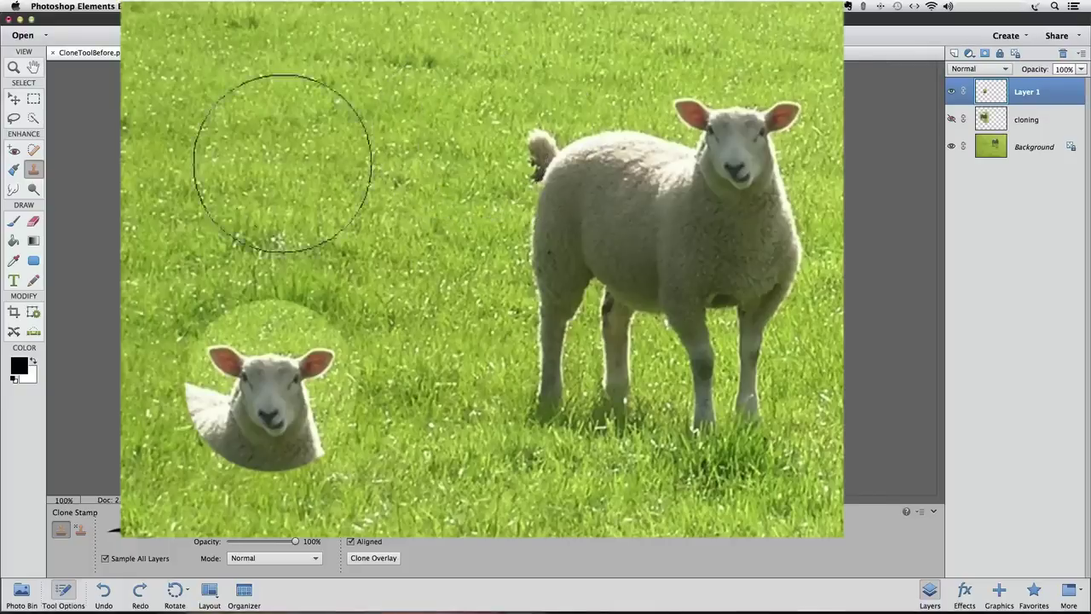
pyautogui.click(258, 173)
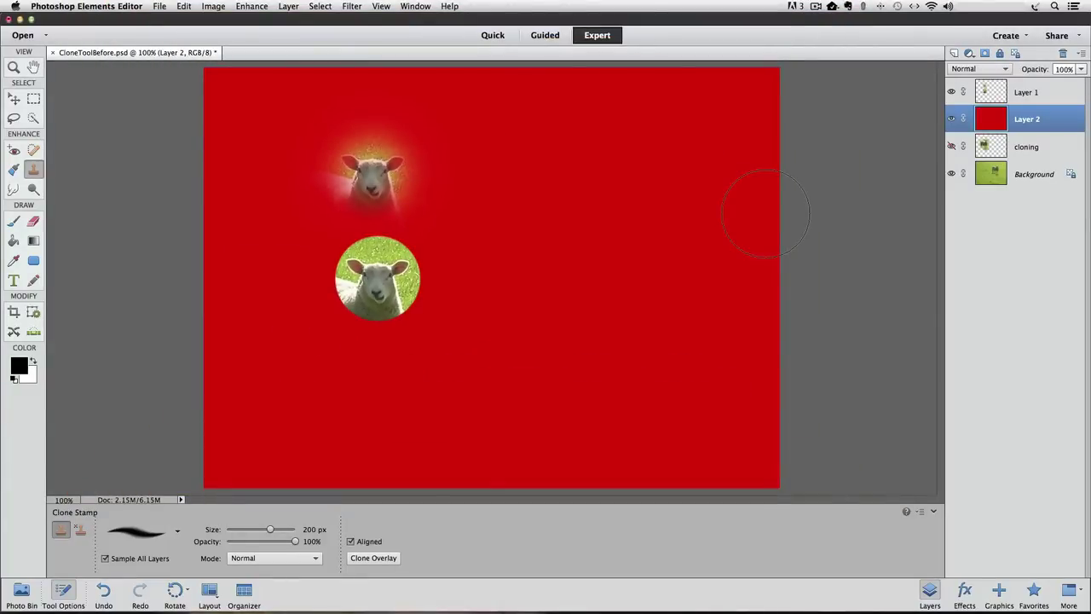
# Undo the red backing layer and the soft-edged stamp, and delete Layer 1
pyautogui.press('super+z')
pyautogui.press('super+z')
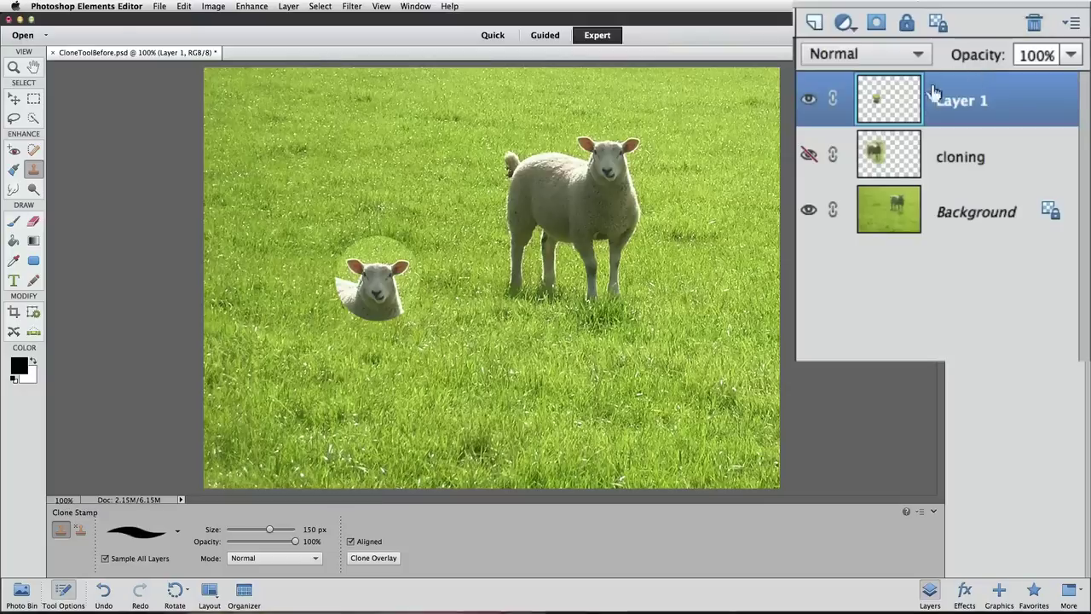
pyautogui.moveTo(926, 97); pyautogui.dragTo(1033, 24)
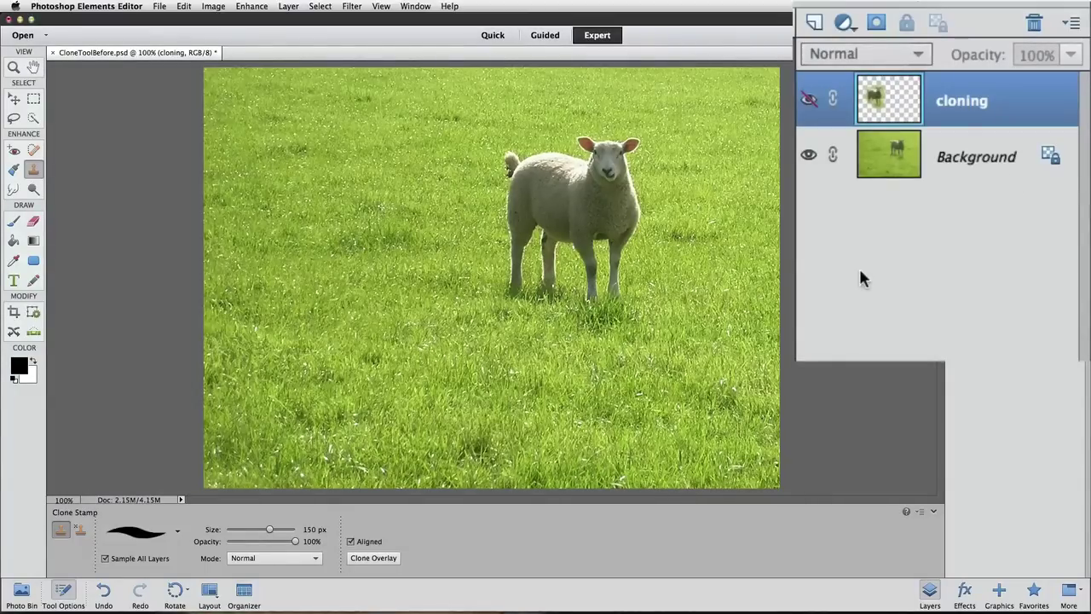
# Hide the Background and show the cloning layer to isolate the cloned sheep, and turn the Background back on
pyautogui.click(808, 156)
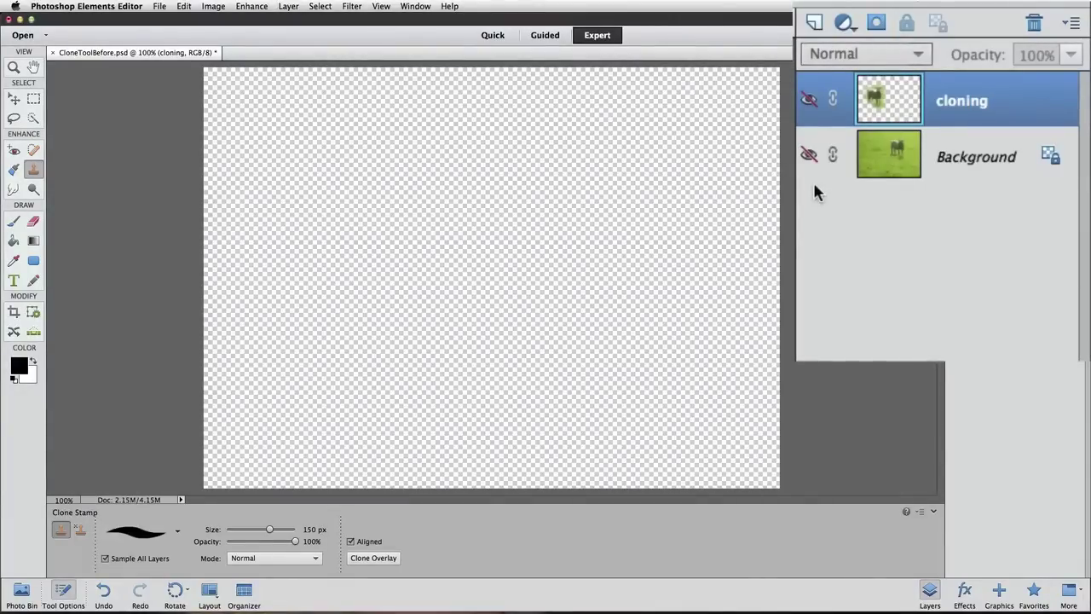
pyautogui.click(810, 100)
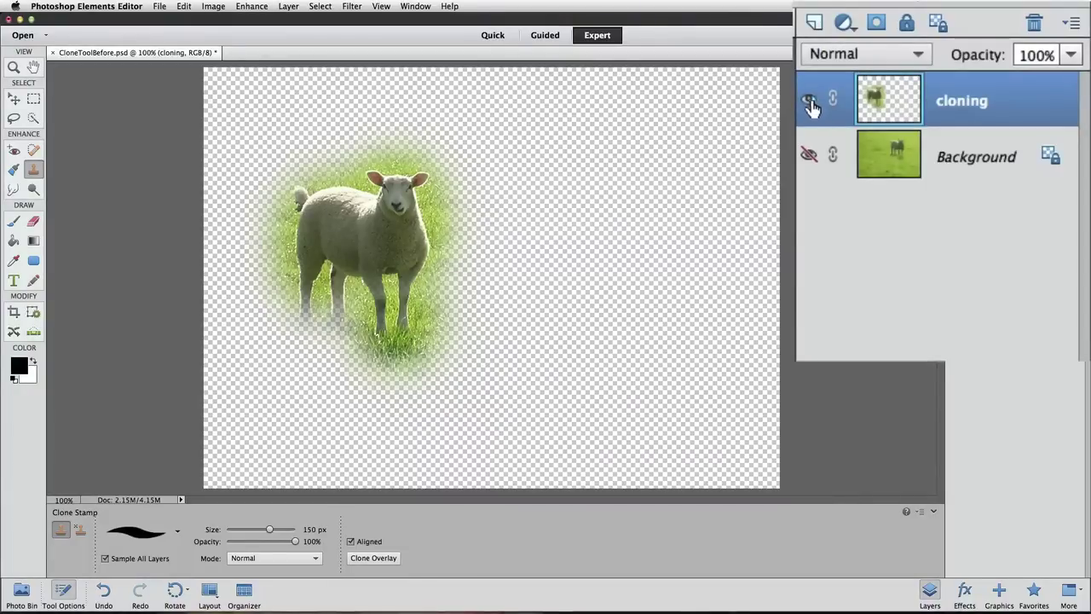
pyautogui.click(808, 155)
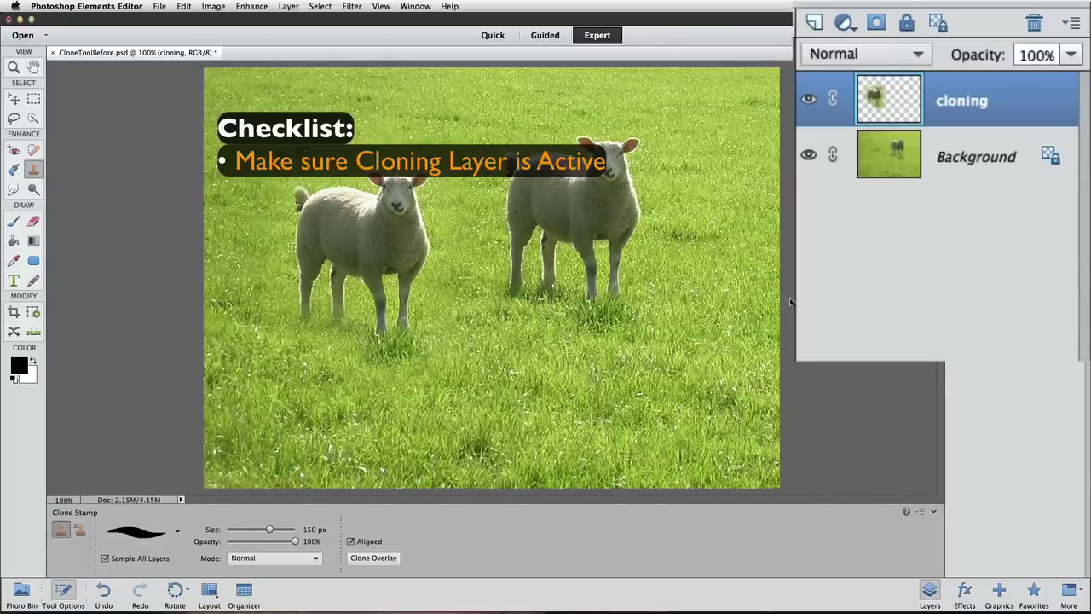
# Make the cloning layer active and choose the soft-edged 27 px brush from the Default Brushes set
pyautogui.click(970, 156)
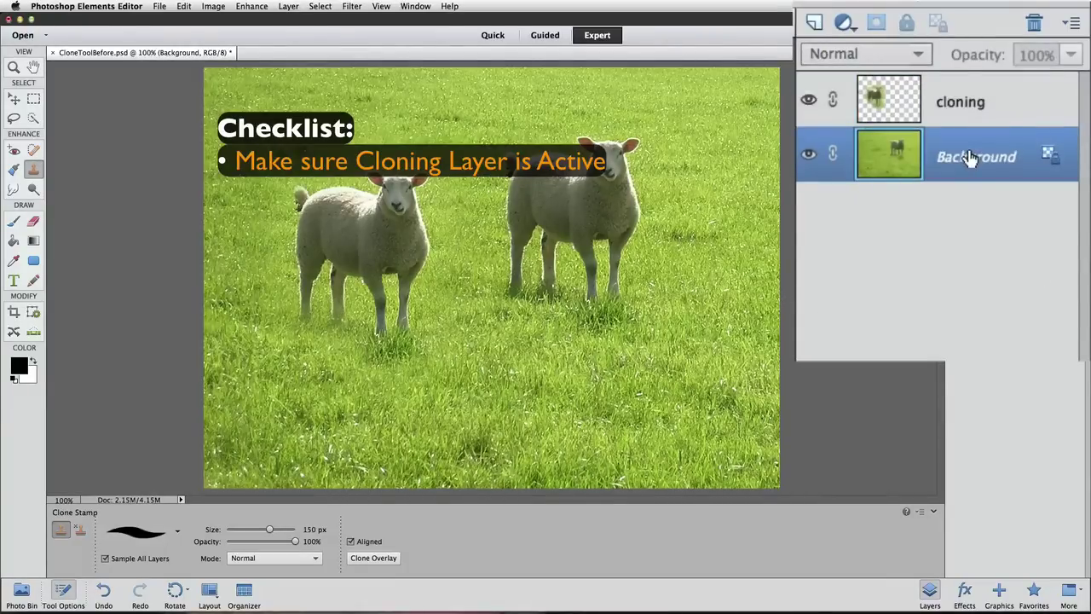
pyautogui.click(956, 104)
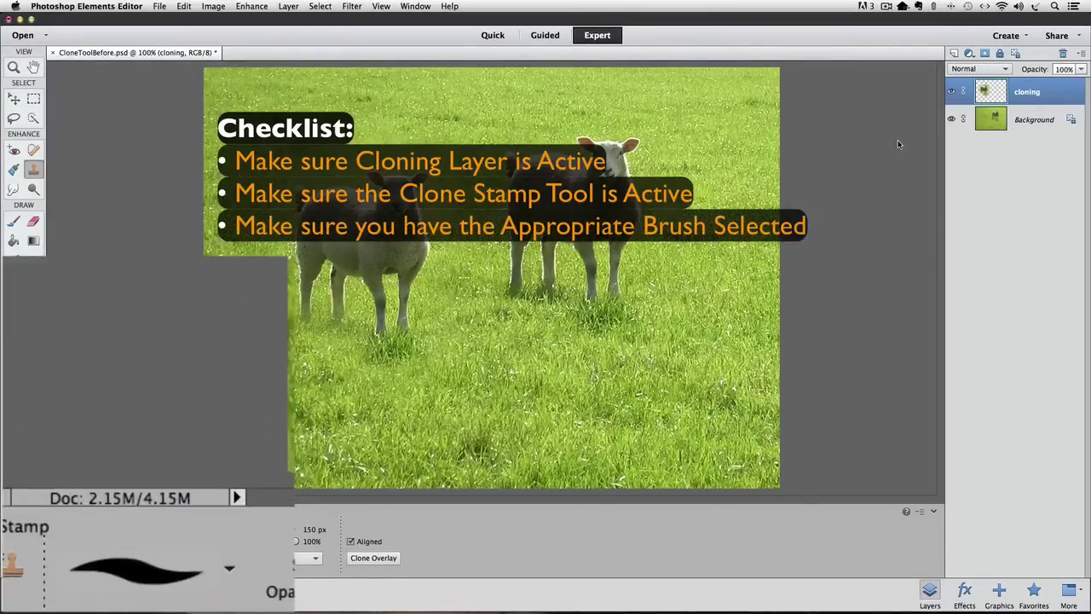
pyautogui.click(181, 580)
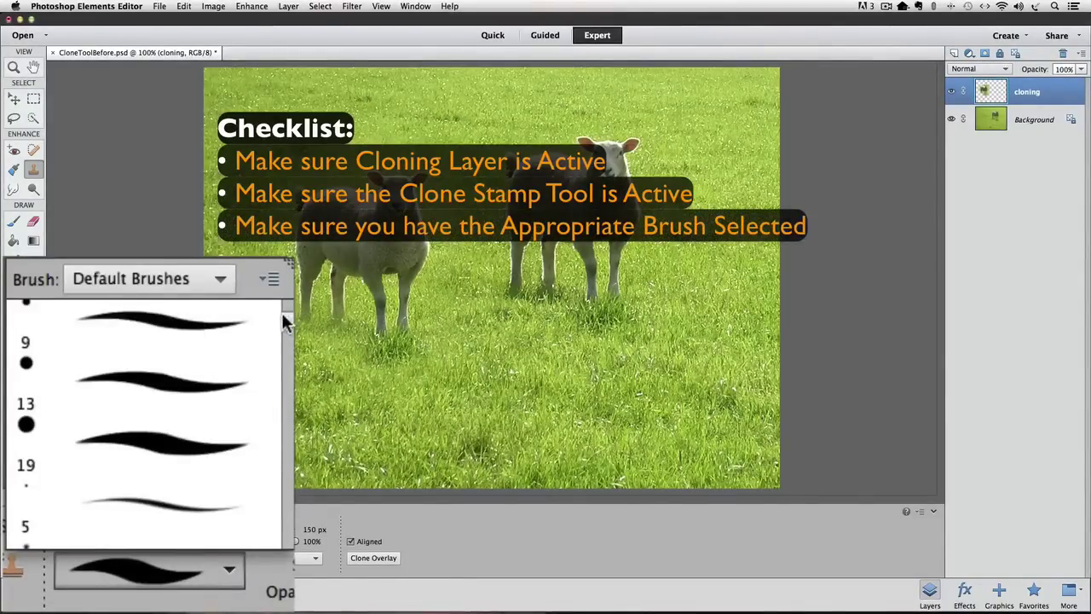
pyautogui.scroll(-1, 176, 452)
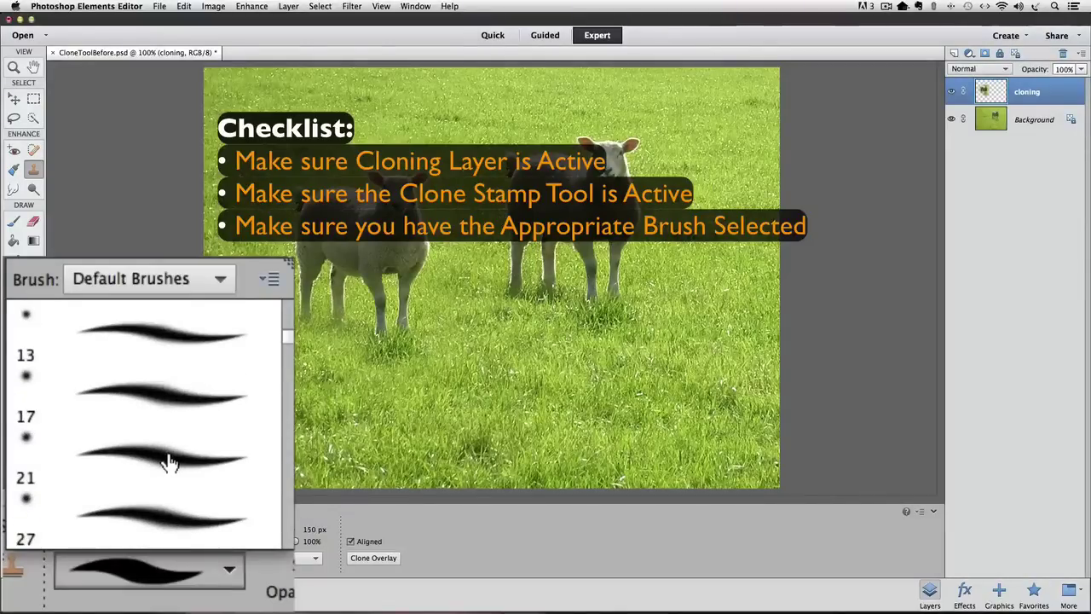
pyautogui.click(155, 514)
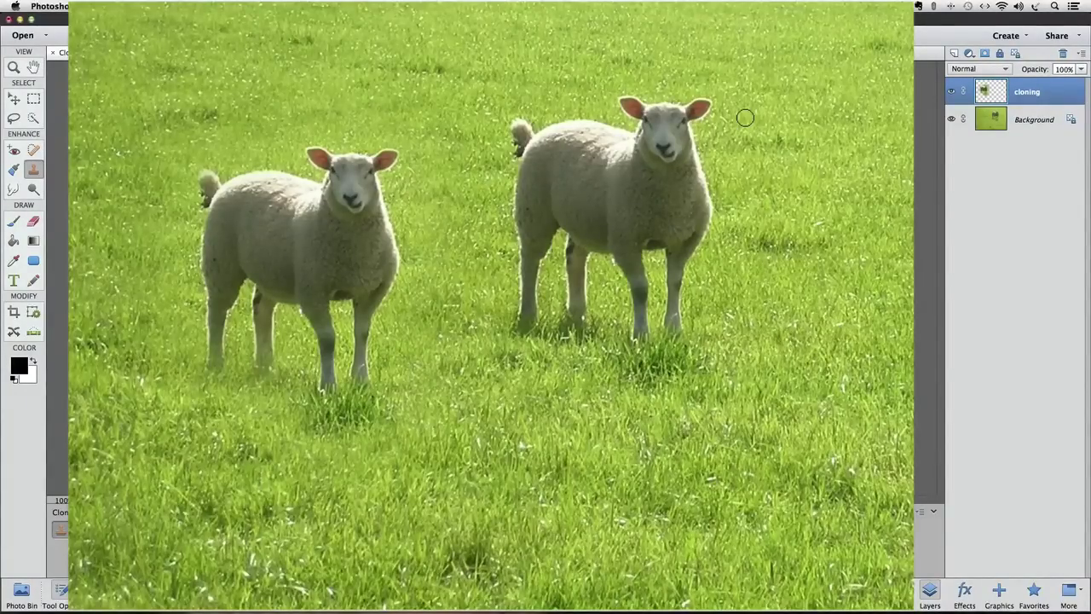
# Enlarge the soft-edged brush to 60 px and clone grass over the original sheep's head, chest and front legs
pyautogui.press(']')
pyautogui.press(']')
pyautogui.press(']')
pyautogui.moveTo(702, 108)
pyautogui.mouseDown()
pyautogui.moveTo(693, 142)
pyautogui.moveTo(681, 147)
pyautogui.moveTo(677, 109)
pyautogui.moveTo(656, 106)
pyautogui.moveTo(728, 199)
pyautogui.moveTo(678, 217)
pyautogui.moveTo(670, 192)
pyautogui.moveTo(691, 250)
pyautogui.moveTo(676, 226)
pyautogui.moveTo(674, 243)
pyautogui.moveTo(678, 140)
pyautogui.moveTo(682, 214)
pyautogui.mouseUp()
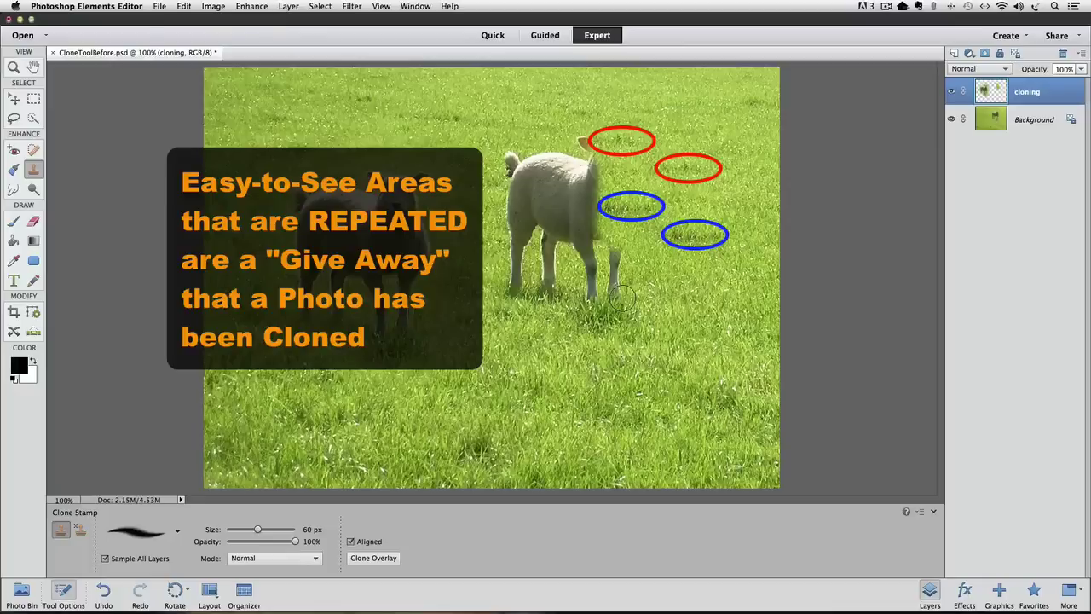
pyautogui.moveTo(597, 140)
pyautogui.mouseDown()
pyautogui.moveTo(587, 142)
pyautogui.moveTo(601, 146)
pyautogui.moveTo(618, 281)
pyautogui.mouseUp()
pyautogui.moveTo(619, 230)
pyautogui.mouseDown()
pyautogui.moveTo(596, 282)
pyautogui.moveTo(592, 271)
pyautogui.moveTo(628, 256)
pyautogui.mouseUp()
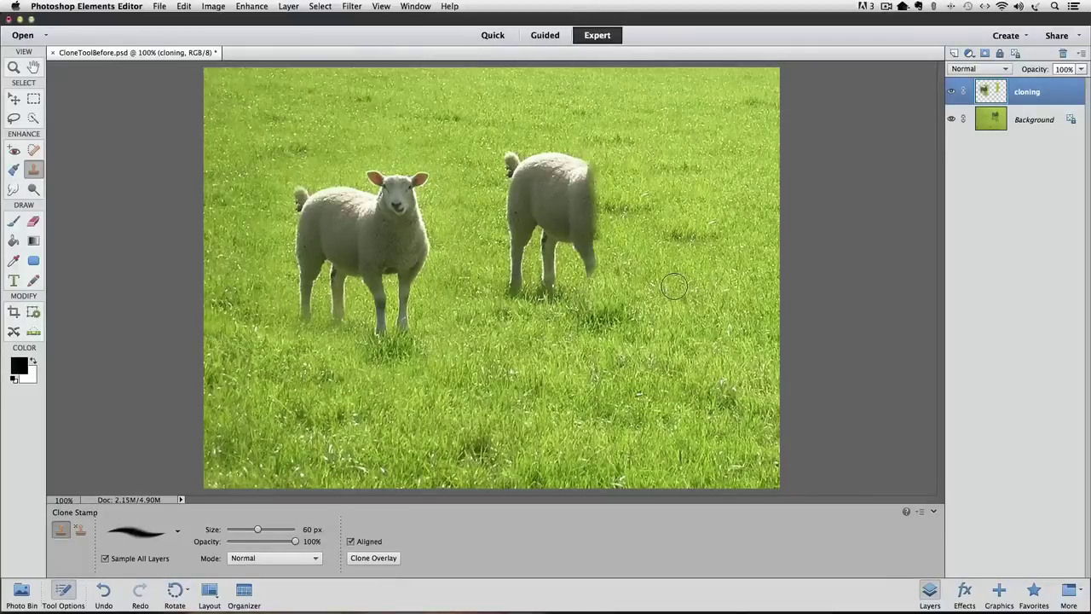
# Undo the soft-edged grass strokes, then test one long clone stroke across the original sheep's head and undo it too
pyautogui.press('super+z')
pyautogui.press('super+z')
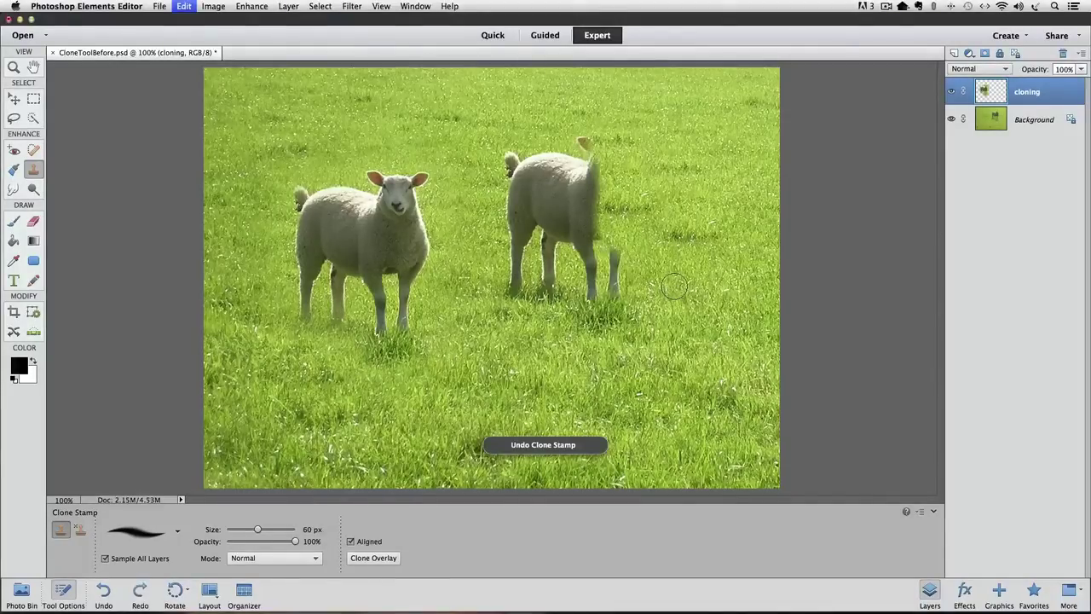
pyautogui.press('super+z')
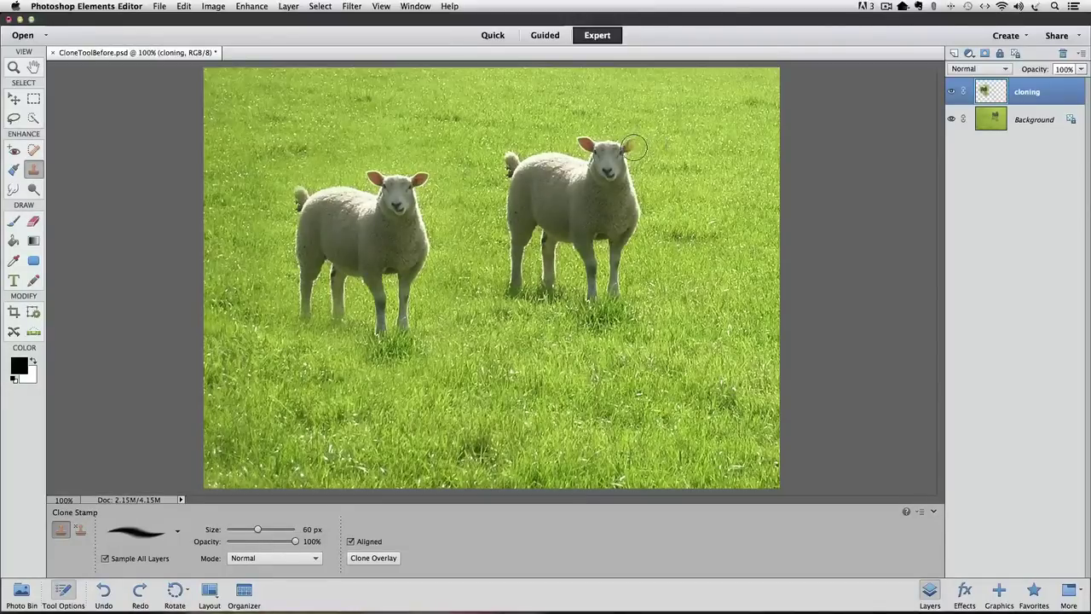
pyautogui.moveTo(636, 144)
pyautogui.mouseDown()
pyautogui.moveTo(582, 144)
pyautogui.moveTo(587, 165)
pyautogui.moveTo(590, 151)
pyautogui.moveTo(573, 159)
pyautogui.moveTo(552, 138)
pyautogui.moveTo(560, 153)
pyautogui.moveTo(586, 137)
pyautogui.mouseUp()
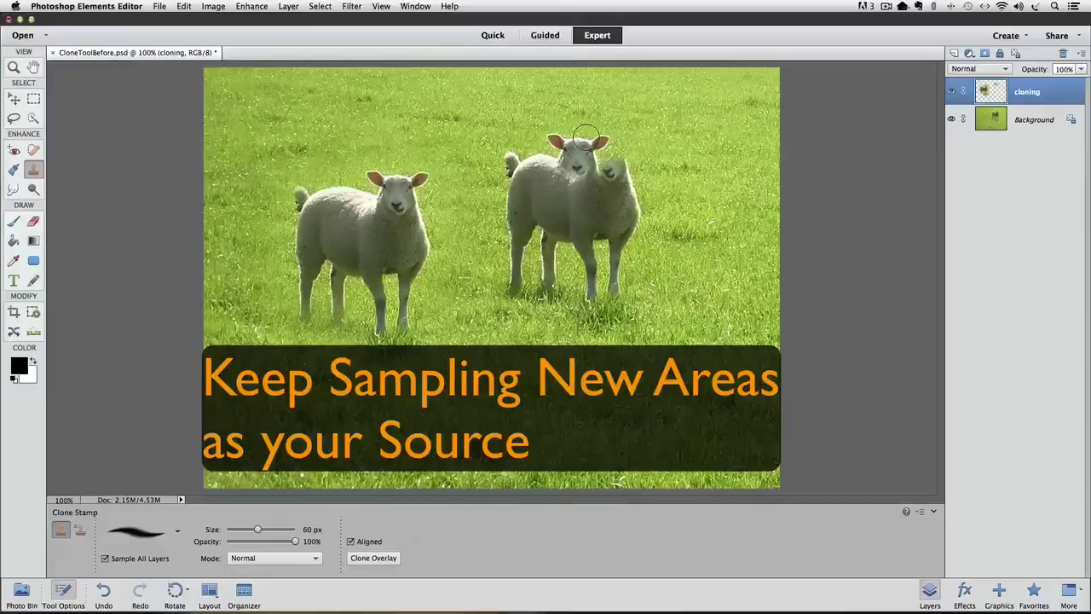
pyautogui.press('super+z')
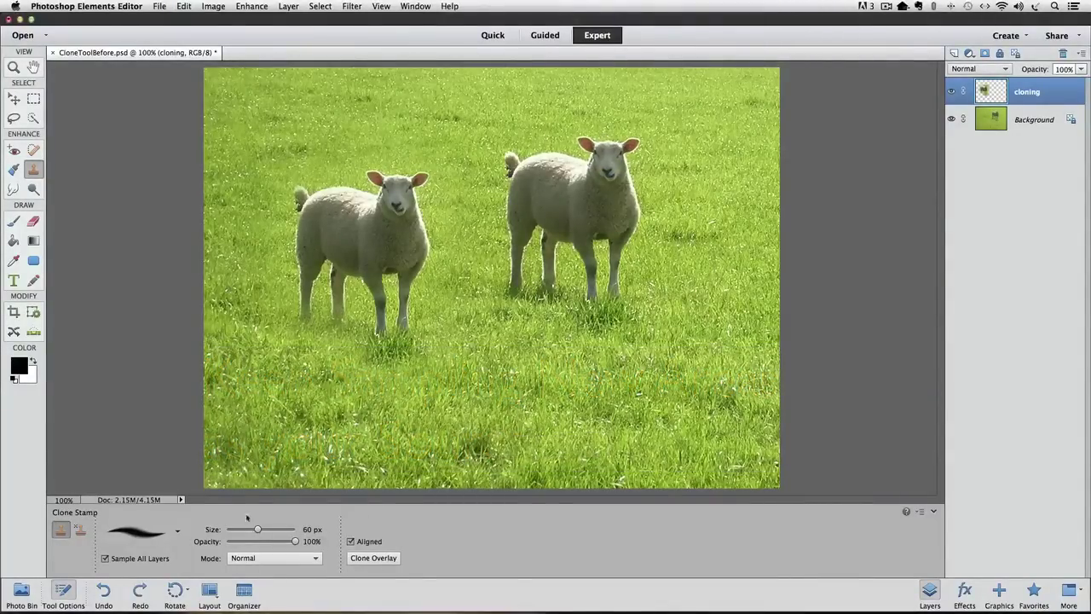
# Choose the hard-edged 19 px brush from the Default Brushes set and enlarge it to 90 px
pyautogui.click(179, 534)
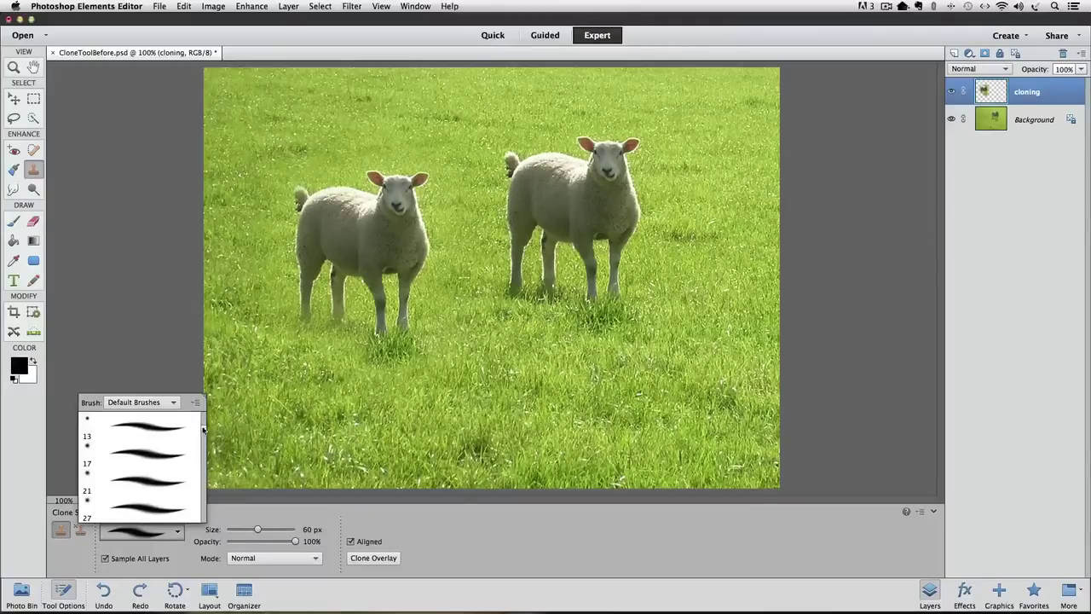
pyautogui.scroll(3, 203, 430)
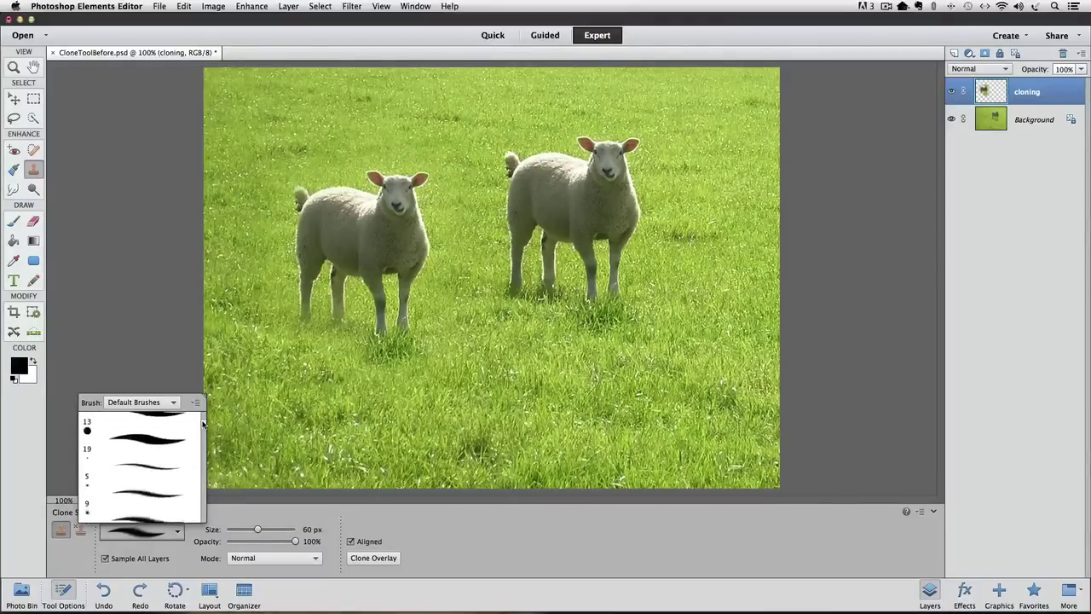
pyautogui.doubleClick(145, 438)
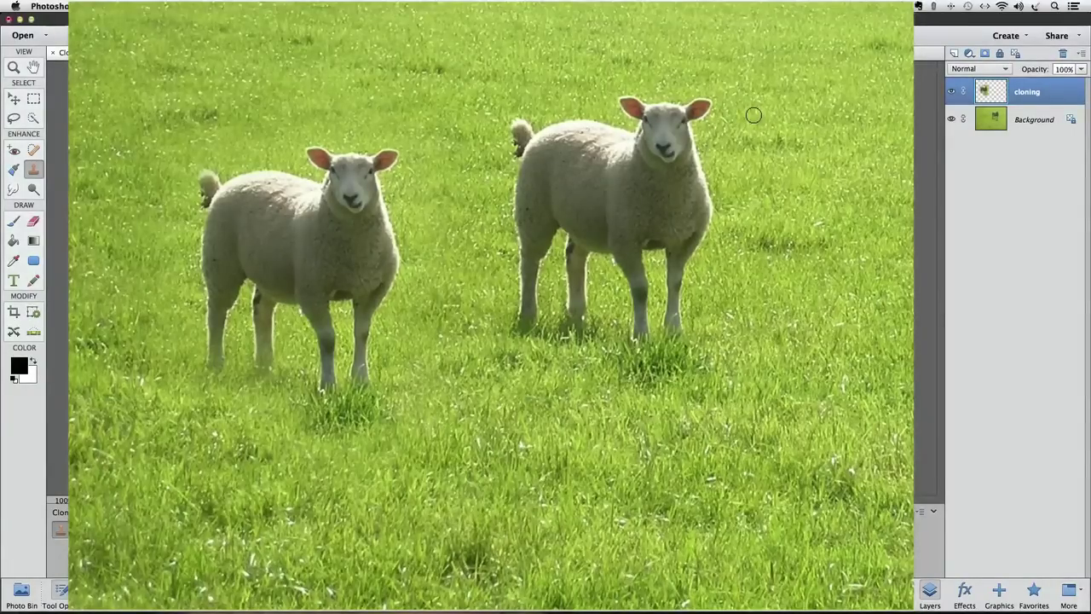
pyautogui.press(']')
pyautogui.press(']')
pyautogui.press(']')
pyautogui.press(']')
pyautogui.press(']')
pyautogui.press(']')
pyautogui.press(']')
pyautogui.press(']')
pyautogui.press(']')
pyautogui.press(']')
pyautogui.press(']')
pyautogui.press(']')
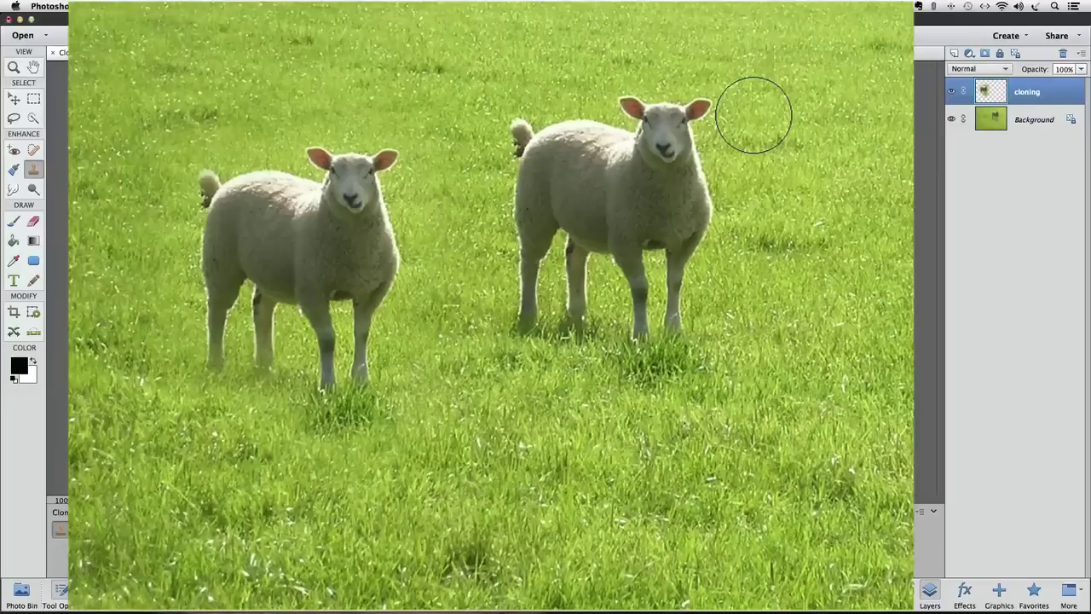
# Sample clean grass near the original sheep and clone it over the head, the outer front leg, the tail and the top of the rump
pyautogui.keyDown('alt'); pyautogui.click(827, 84); pyautogui.keyUp('alt')
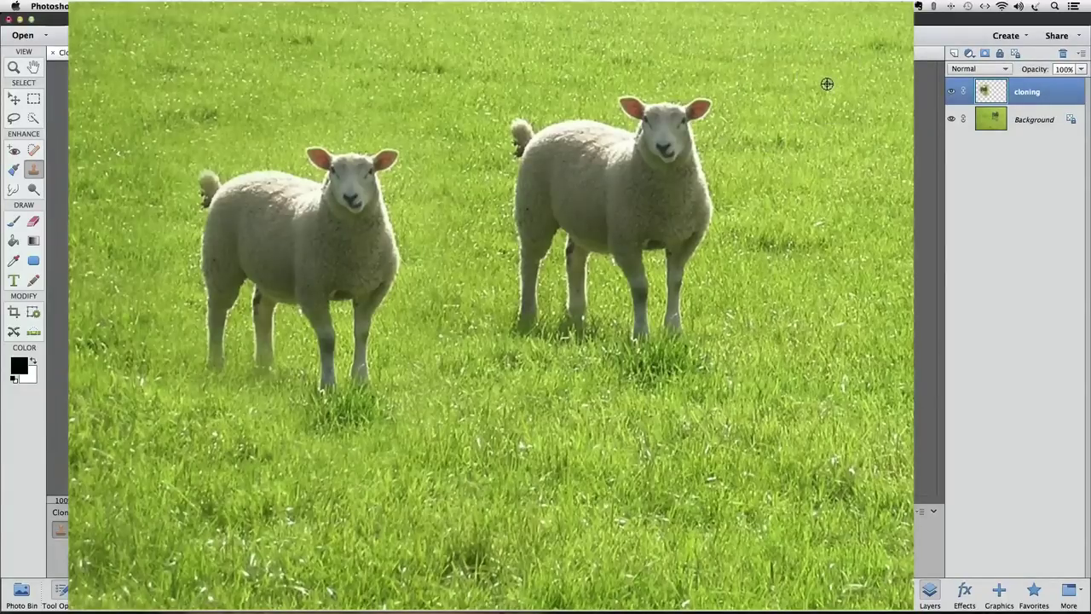
pyautogui.moveTo(743, 97)
pyautogui.mouseDown()
pyautogui.moveTo(694, 127)
pyautogui.moveTo(650, 105)
pyautogui.moveTo(747, 172)
pyautogui.mouseUp()
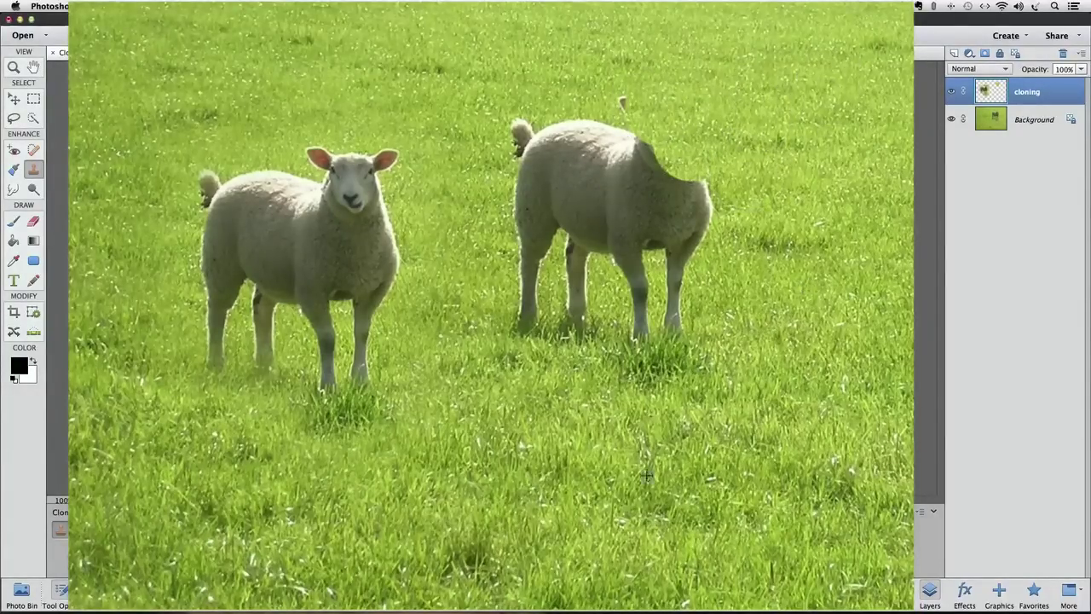
pyautogui.moveTo(635, 358)
pyautogui.mouseDown()
pyautogui.moveTo(661, 358)
pyautogui.moveTo(688, 268)
pyautogui.moveTo(707, 243)
pyautogui.mouseUp()
pyautogui.keyDown('alt'); pyautogui.click(455, 34); pyautogui.keyUp('alt')
pyautogui.moveTo(512, 106); pyautogui.dragTo(614, 105)
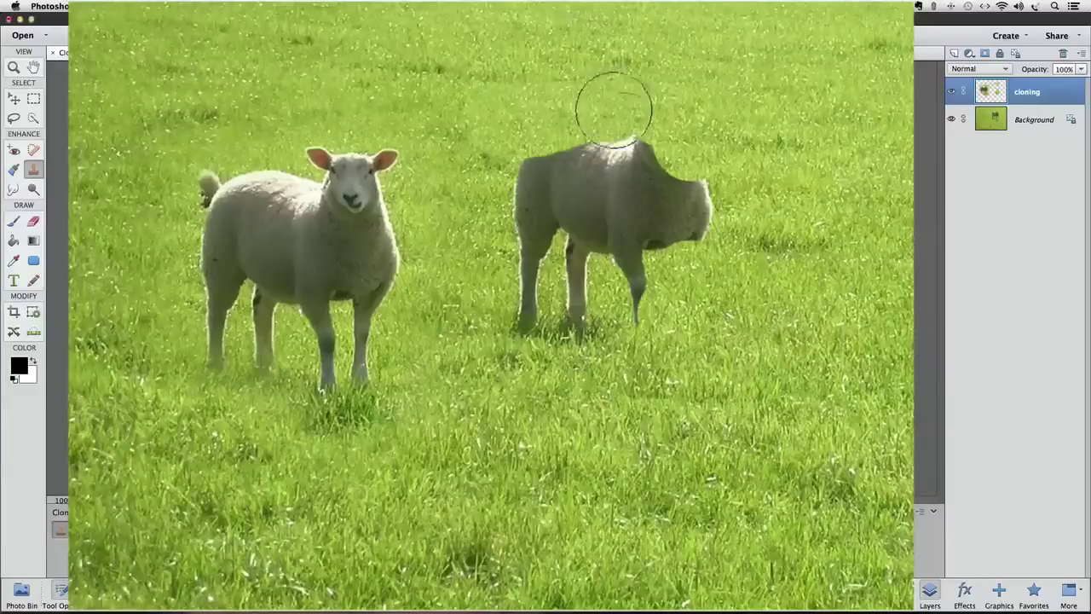
# Sample new grass areas and clone them above the original sheep's back and over its chest, remaining front leg and hind legs
pyautogui.keyDown('alt'); pyautogui.click(324, 110); pyautogui.keyUp('alt')
pyautogui.moveTo(441, 102); pyautogui.dragTo(499, 98)
pyautogui.moveTo(636, 290)
pyautogui.mouseDown()
pyautogui.moveTo(713, 188)
pyautogui.moveTo(682, 222)
pyautogui.mouseUp()
pyautogui.keyDown('alt'); pyautogui.click(415, 90); pyautogui.keyUp('alt')
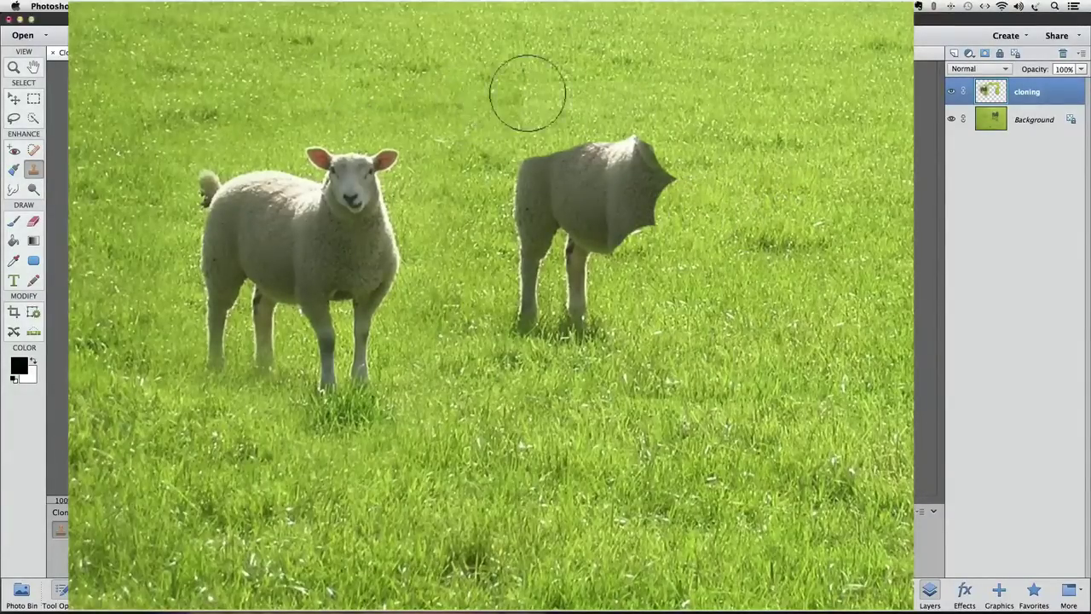
pyautogui.moveTo(623, 335)
pyautogui.mouseDown()
pyautogui.moveTo(550, 331)
pyautogui.moveTo(524, 295)
pyautogui.moveTo(533, 281)
pyautogui.mouseUp()
# Keep resampling grass around the original sheep and clone it over the belly, hindquarters and remaining back until the body is fully covered
pyautogui.keyDown('alt'); pyautogui.click(564, 412); pyautogui.keyUp('alt')
pyautogui.keyDown('alt'); pyautogui.click(745, 305); pyautogui.keyUp('alt')
pyautogui.moveTo(642, 244); pyautogui.dragTo(593, 243)
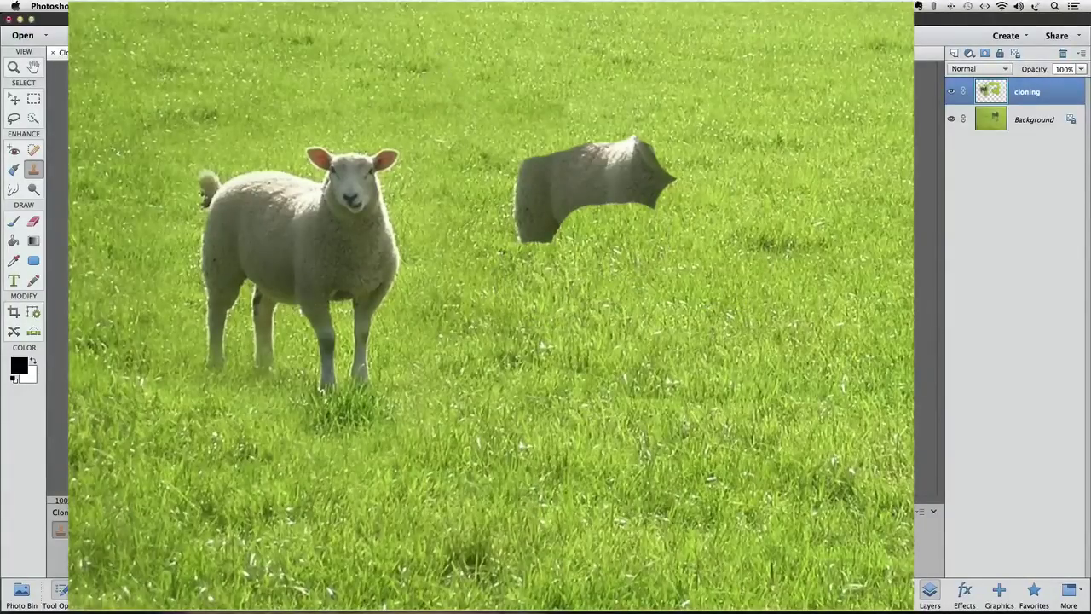
pyautogui.keyDown('alt'); pyautogui.click(467, 293); pyautogui.keyUp('alt')
pyautogui.moveTo(528, 226)
pyautogui.mouseDown()
pyautogui.moveTo(580, 183)
pyautogui.moveTo(665, 162)
pyautogui.mouseUp()
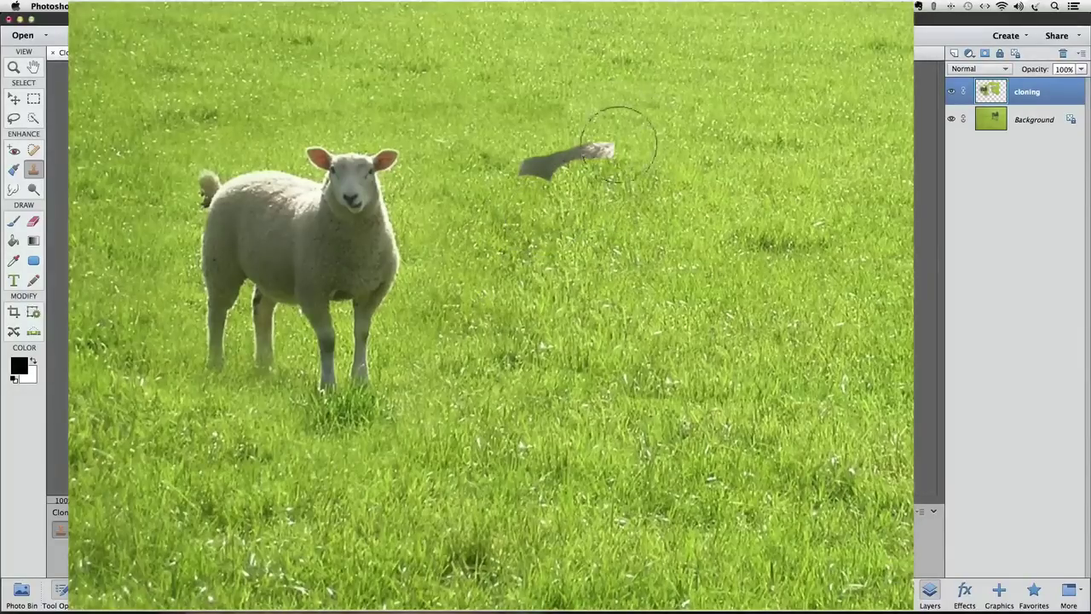
pyautogui.moveTo(596, 142); pyautogui.dragTo(537, 164)
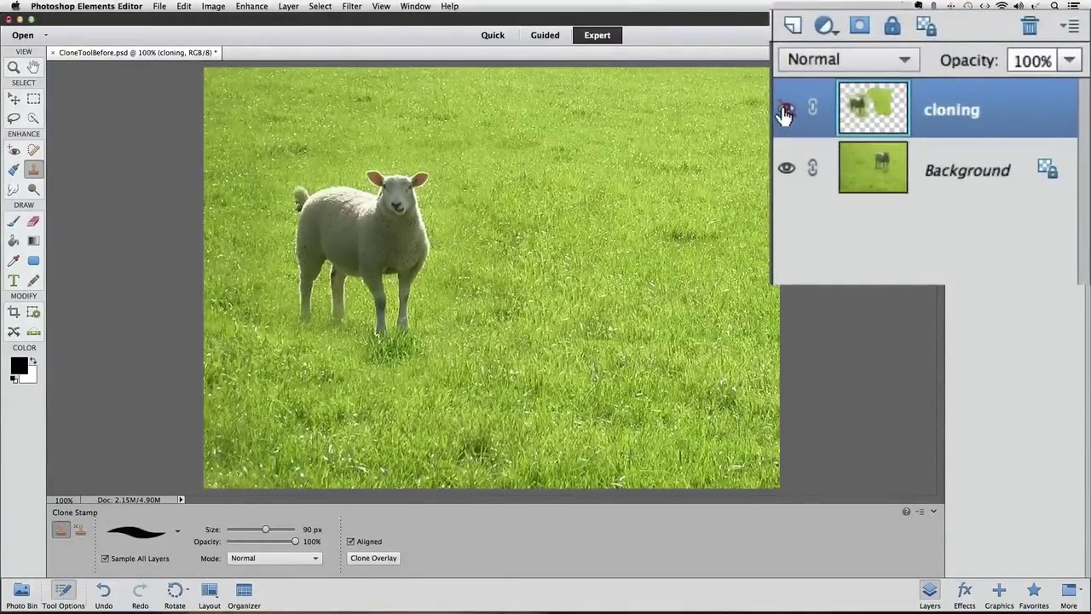
# Switch the cloning layer's visibility off and on to compare the original photo with the cloned version
pyautogui.click(785, 111)
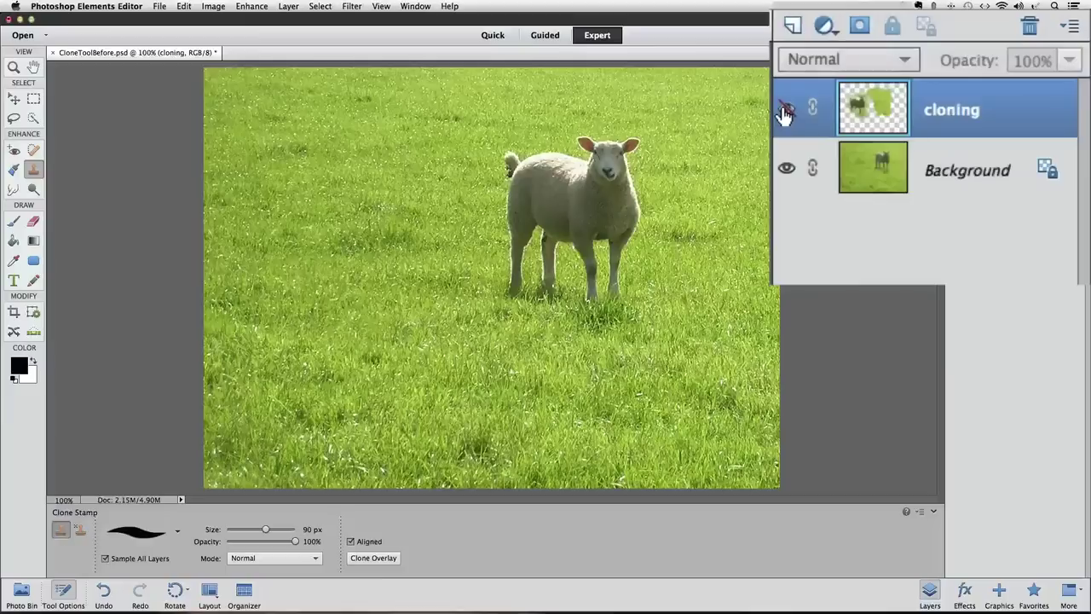
pyautogui.click(785, 111)
pyautogui.click(951, 92)
pyautogui.click(951, 93)
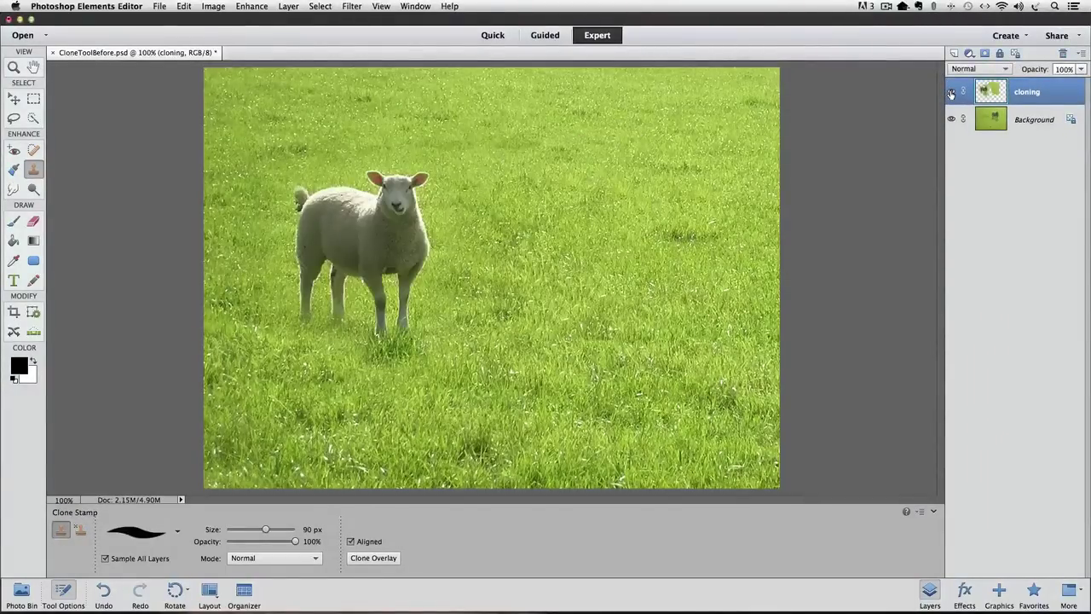